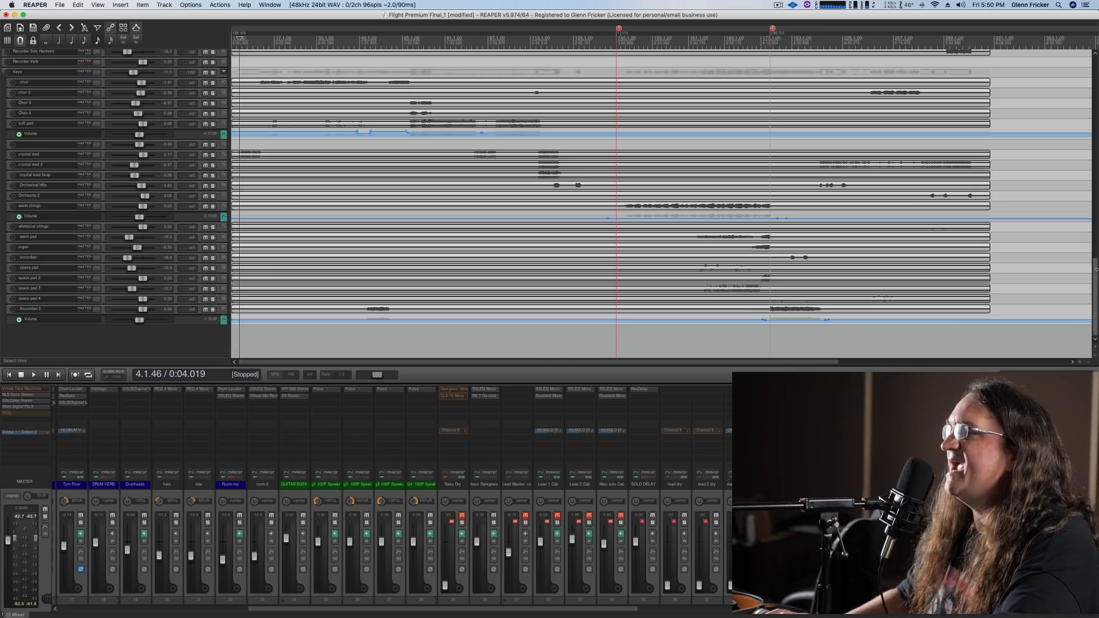
Play the song from the start with the GUITAR BUSS soloed, and compare it with the full mix.
{"action": "left_click_drag", "start_coordinate": [1096, 269], "coordinate": [1094, 122]}
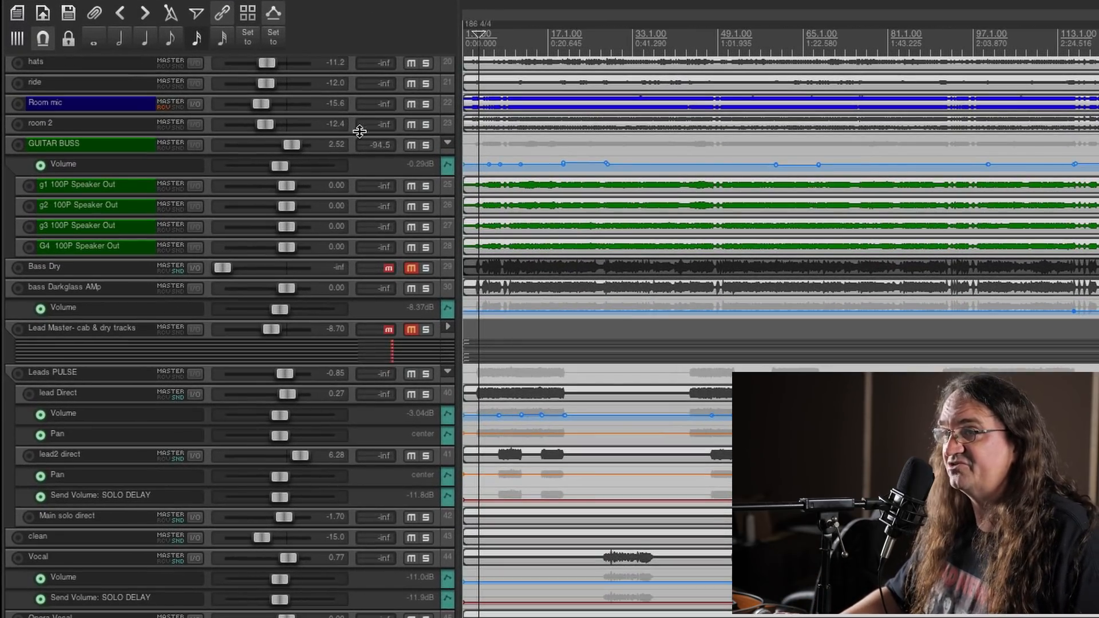
{"action": "left_click", "coordinate": [428, 147]}
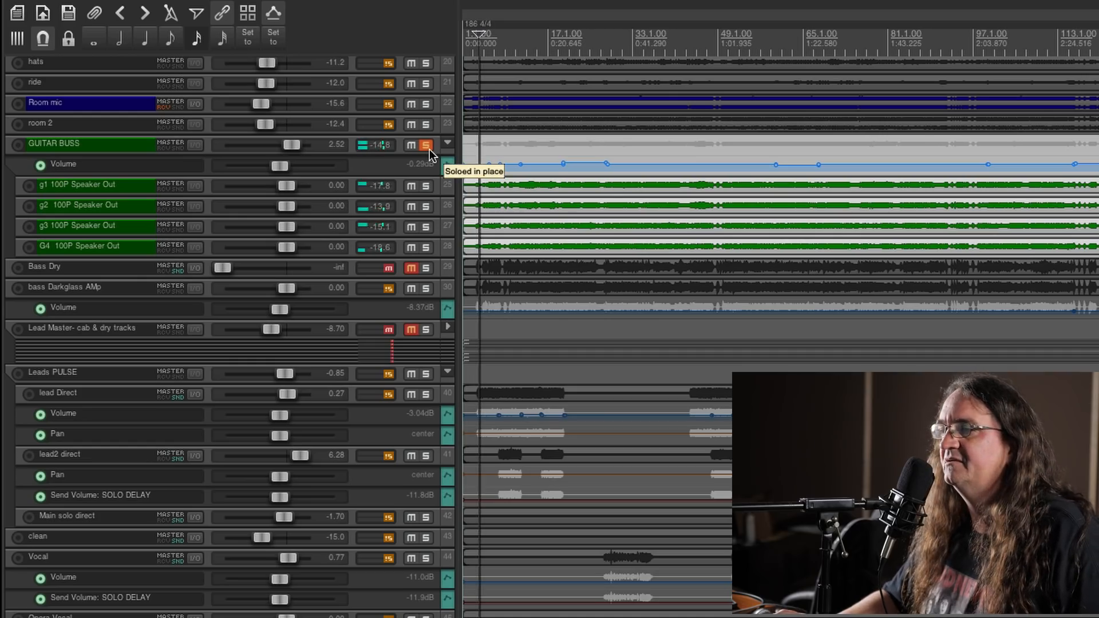
{"action": "scroll", "coordinate": [559, 91], "scroll_direction": "up", "scroll_amount": 2}
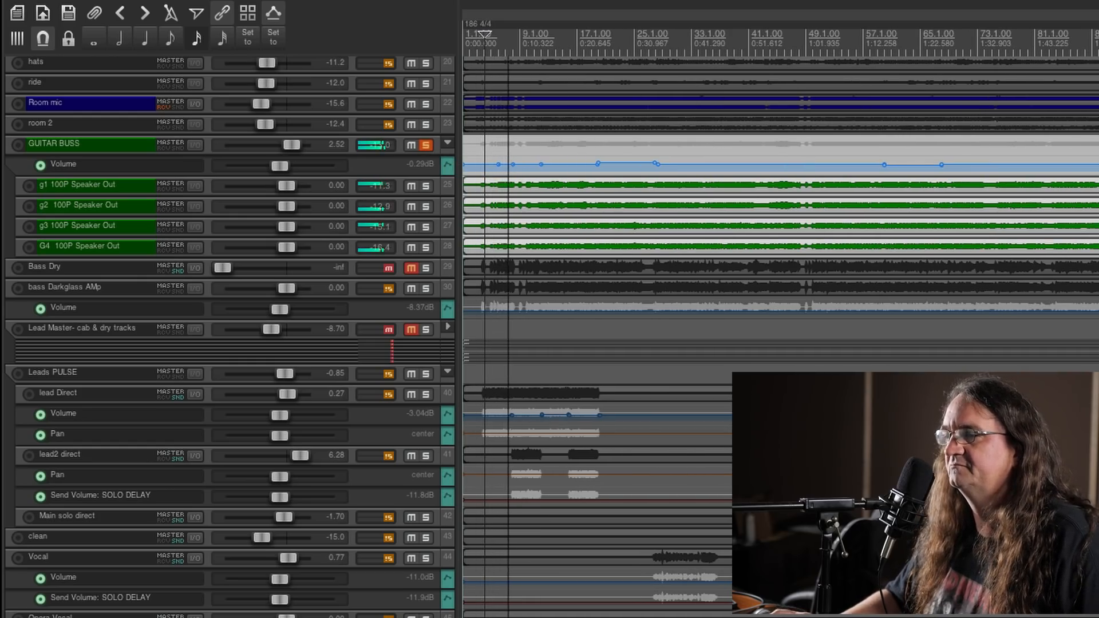
{"action": "key", "text": "F7"}
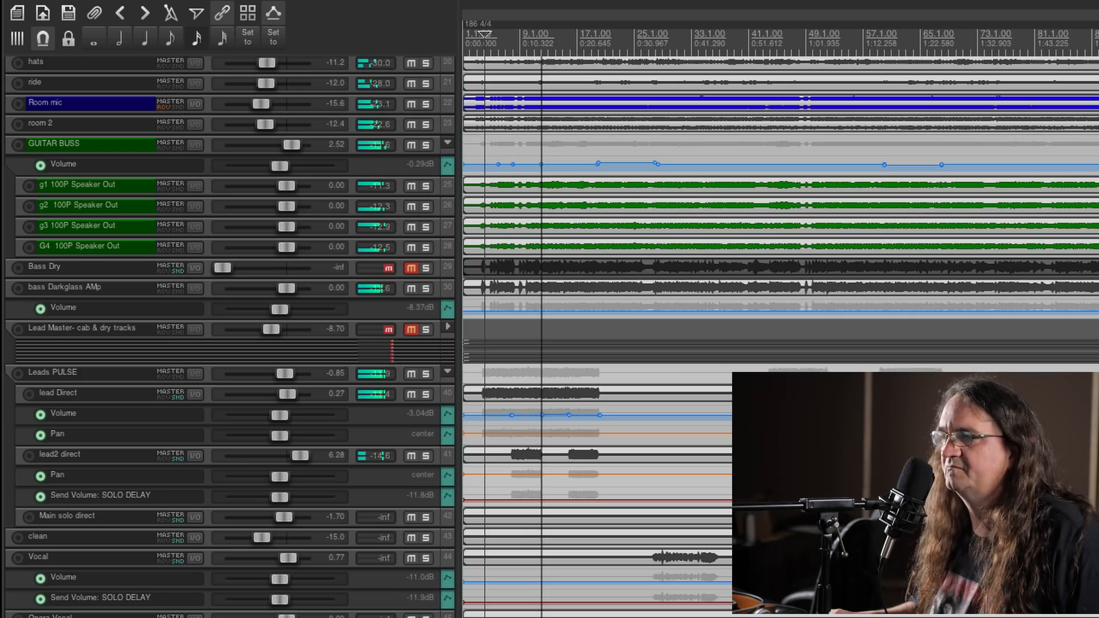
{"action": "key", "text": "space"}
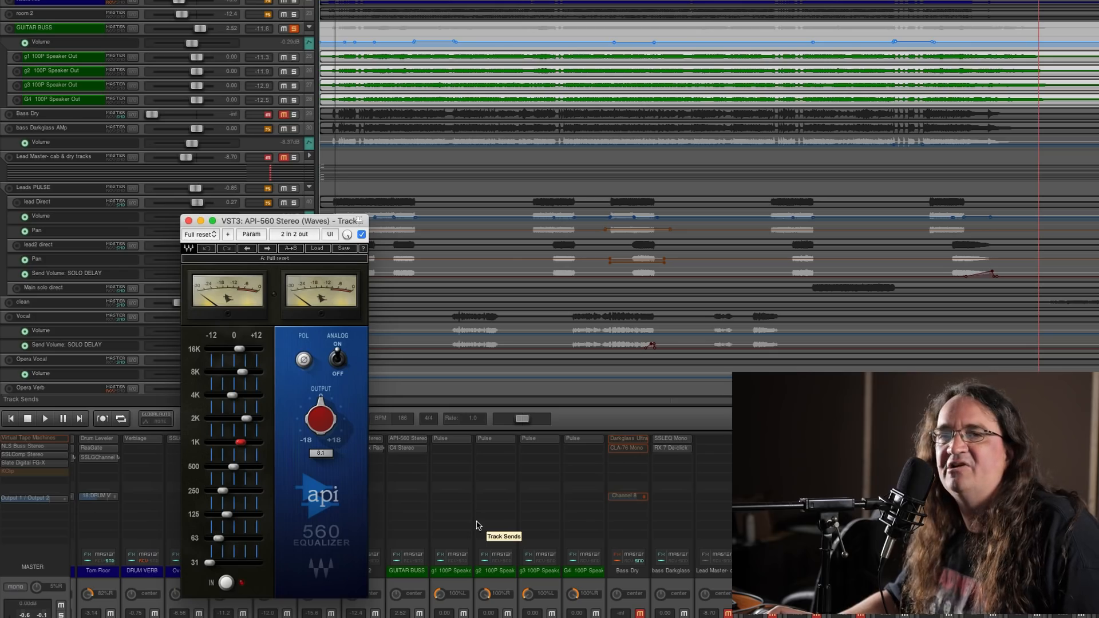
Examine the Pulse cabinet plug-in settings on the g1 100P Speaker Out track and close its window.
{"action": "left_click", "coordinate": [442, 442]}
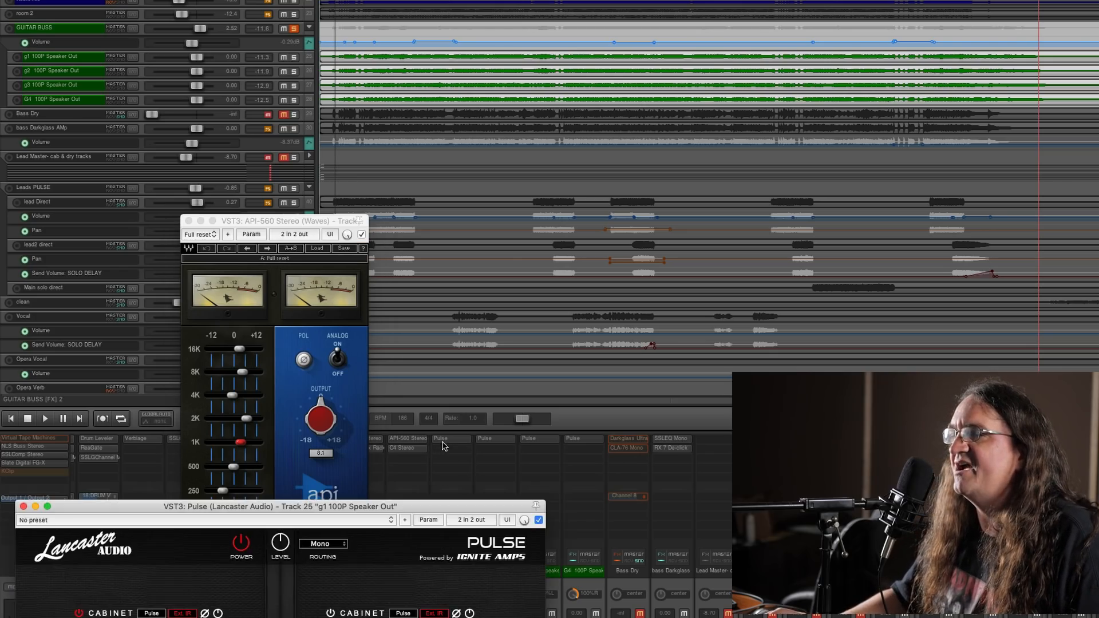
{"action": "left_click_drag", "start_coordinate": [411, 507], "coordinate": [541, 493]}
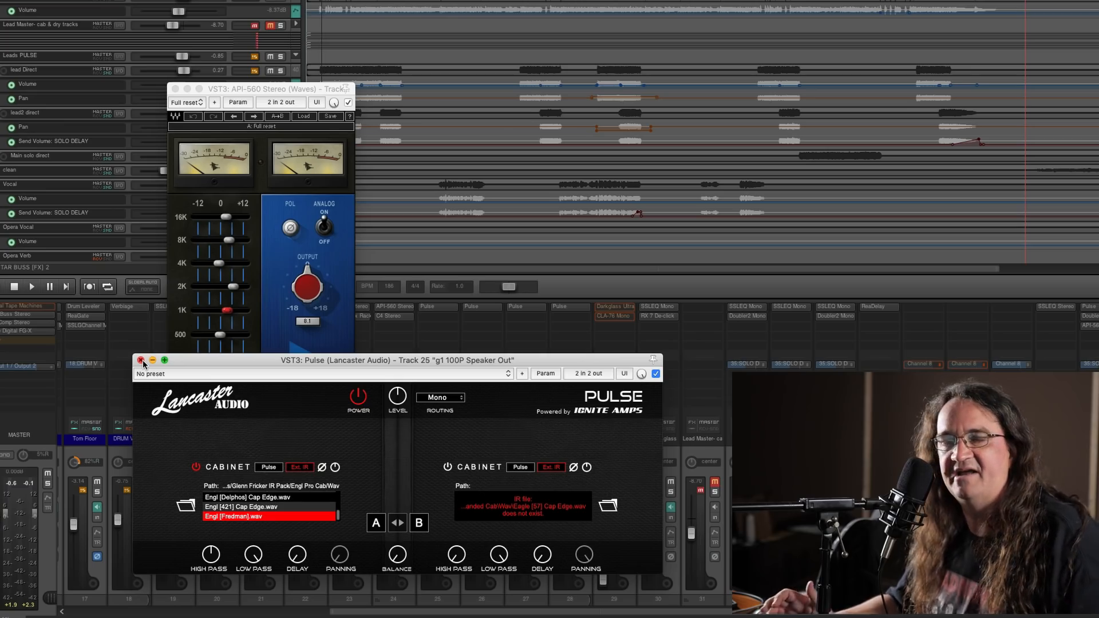
{"action": "left_click", "coordinate": [140, 360]}
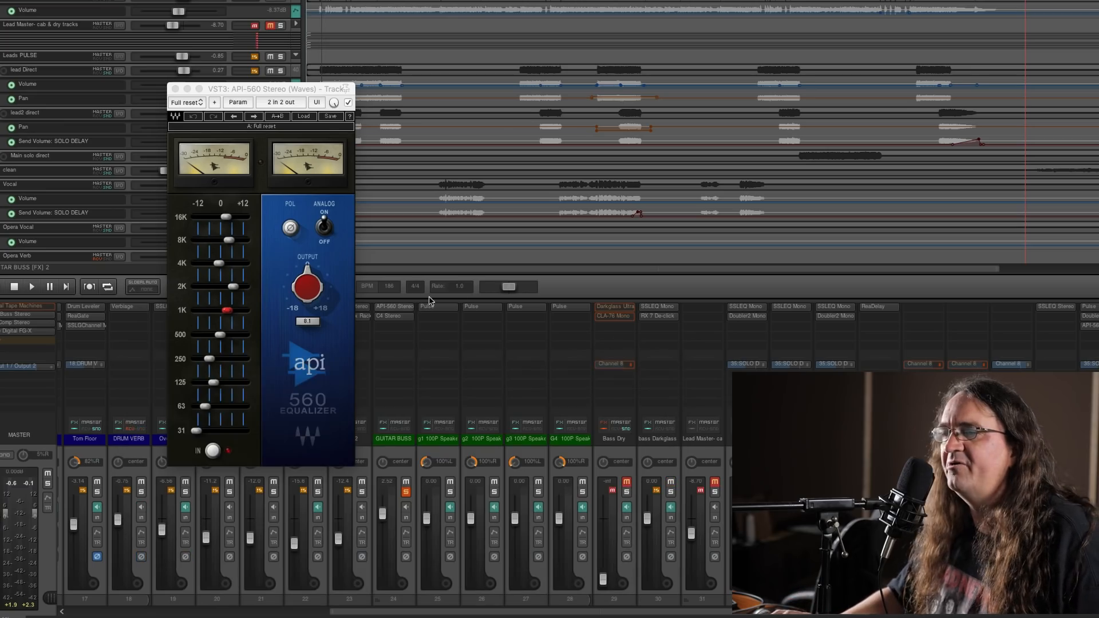
Open the C4 Stereo plug-in of the GUITAR BUSS beside the API-560 equalizer and start playback.
{"action": "left_click", "coordinate": [383, 318]}
{"action": "left_click_drag", "start_coordinate": [195, 334], "coordinate": [836, 153]}
{"action": "key", "text": "space"}
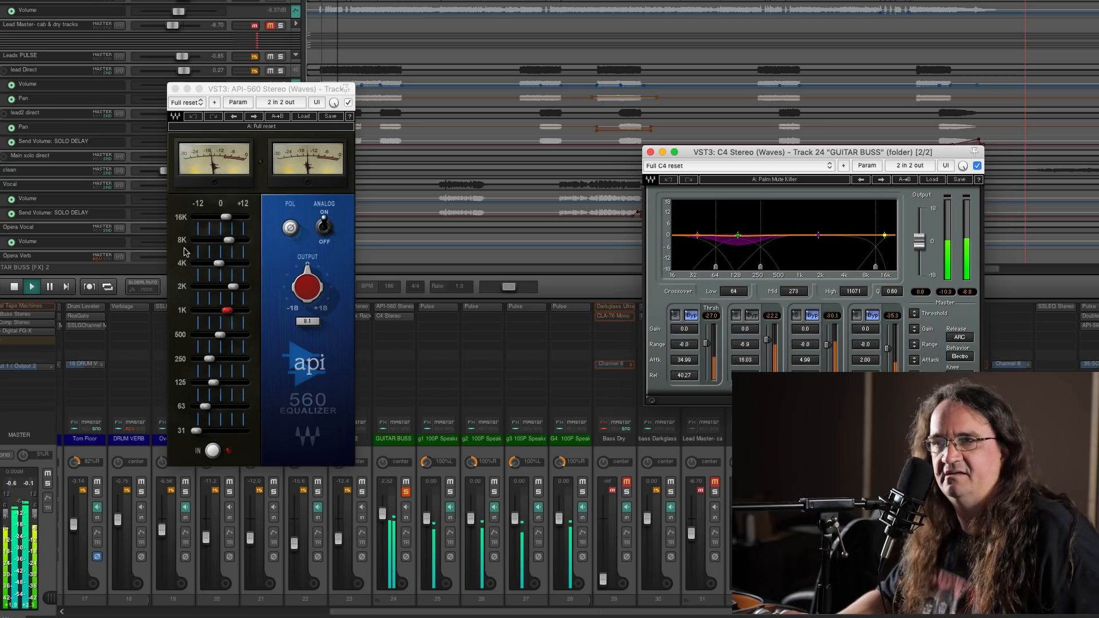
Compare the guitars with the API-560 equalizer bypassed and re-enabled, and examine its 8K band.
{"action": "left_click", "coordinate": [348, 102]}
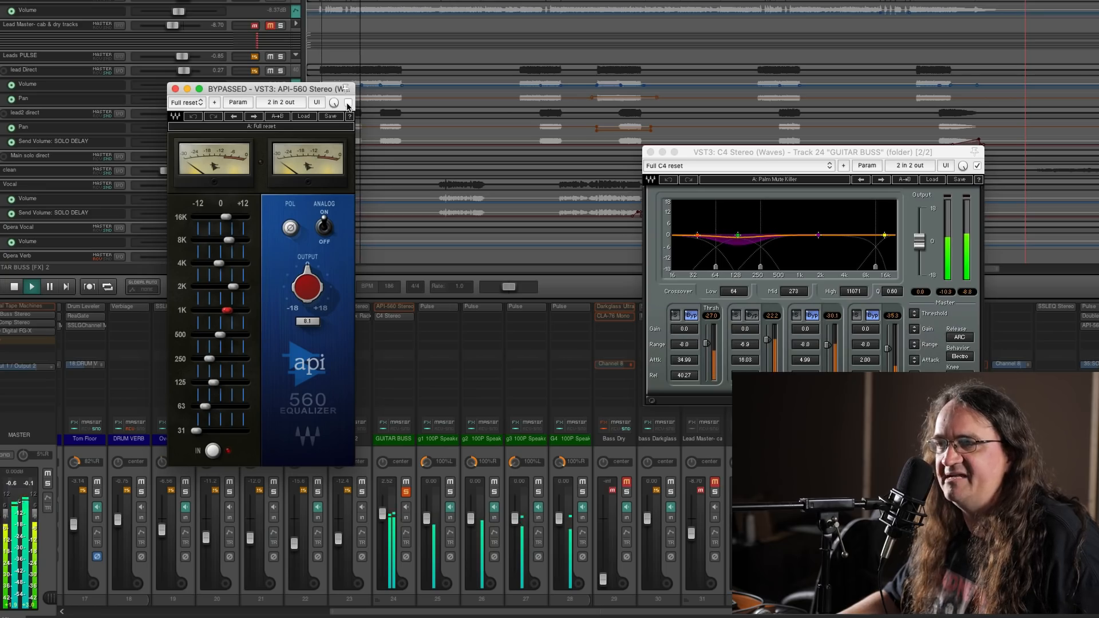
{"action": "left_click", "coordinate": [349, 103]}
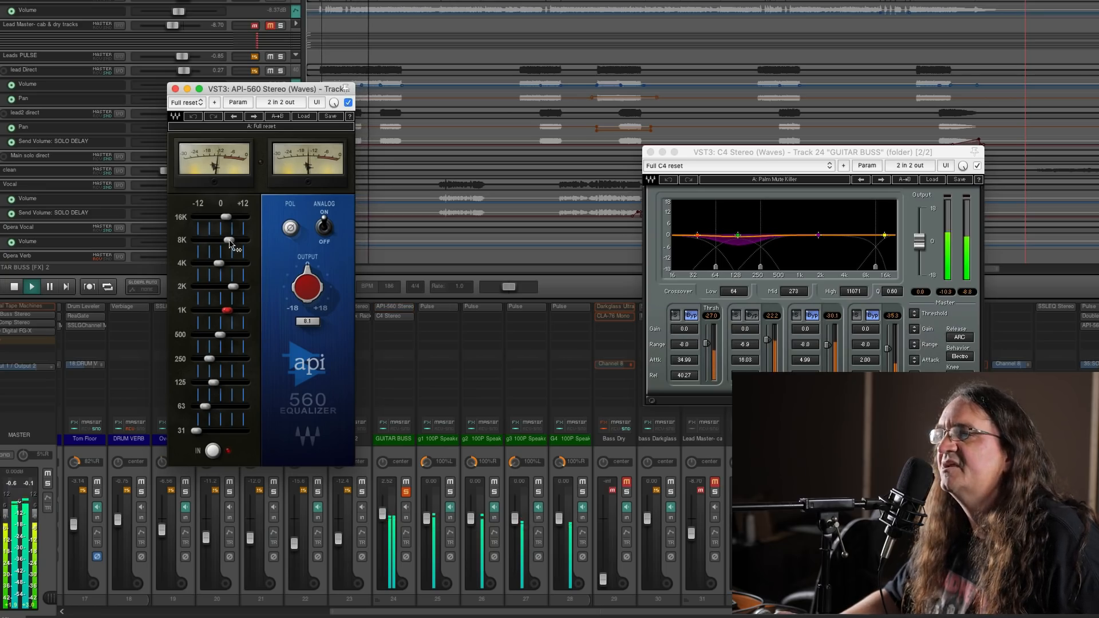
{"action": "mouse_move", "coordinate": [230, 241]}
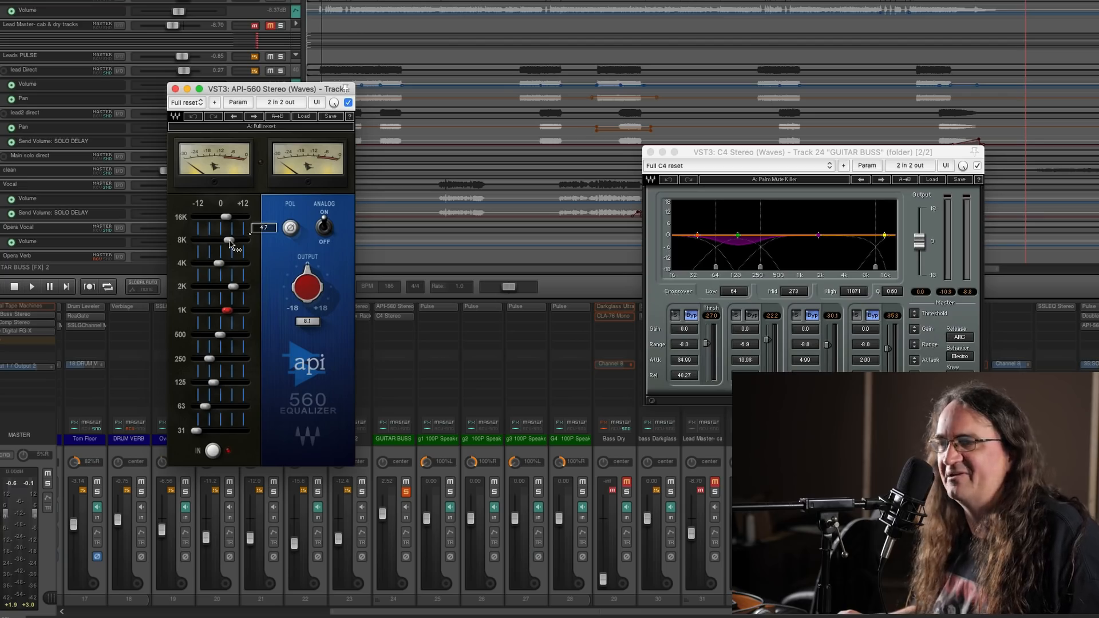
{"action": "left_click", "coordinate": [417, 229]}
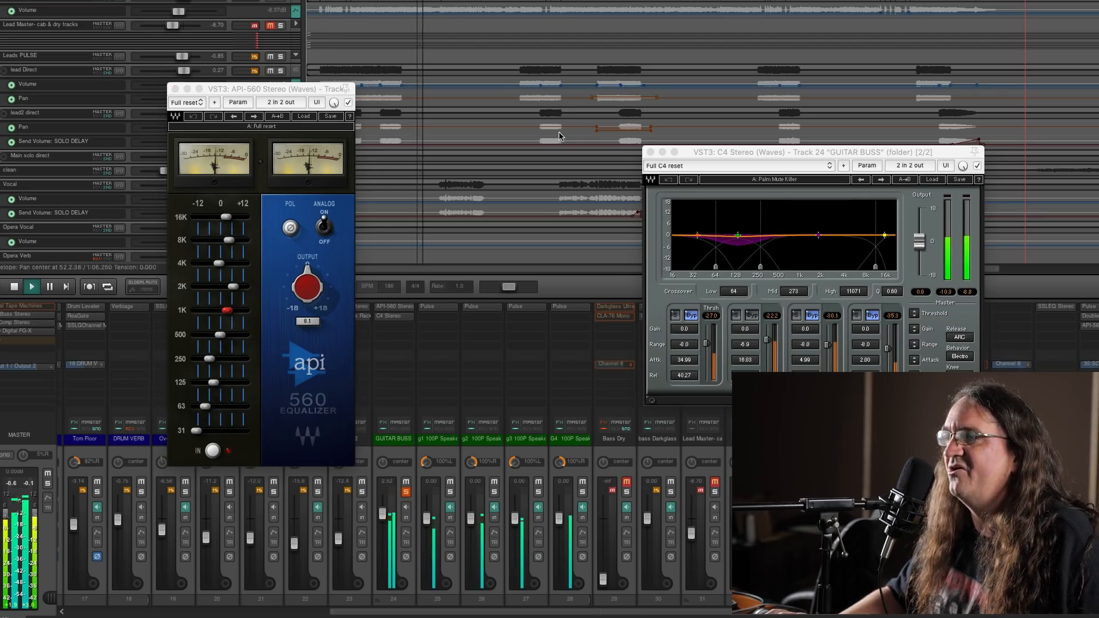
Enlarge the GUITAR BUSS volume envelope lane and listen to it in the full mix, with both plug-in windows closed.
{"action": "left_click", "coordinate": [651, 152]}
{"action": "scroll", "coordinate": [54, 125], "scroll_direction": "up", "scroll_amount": 5}
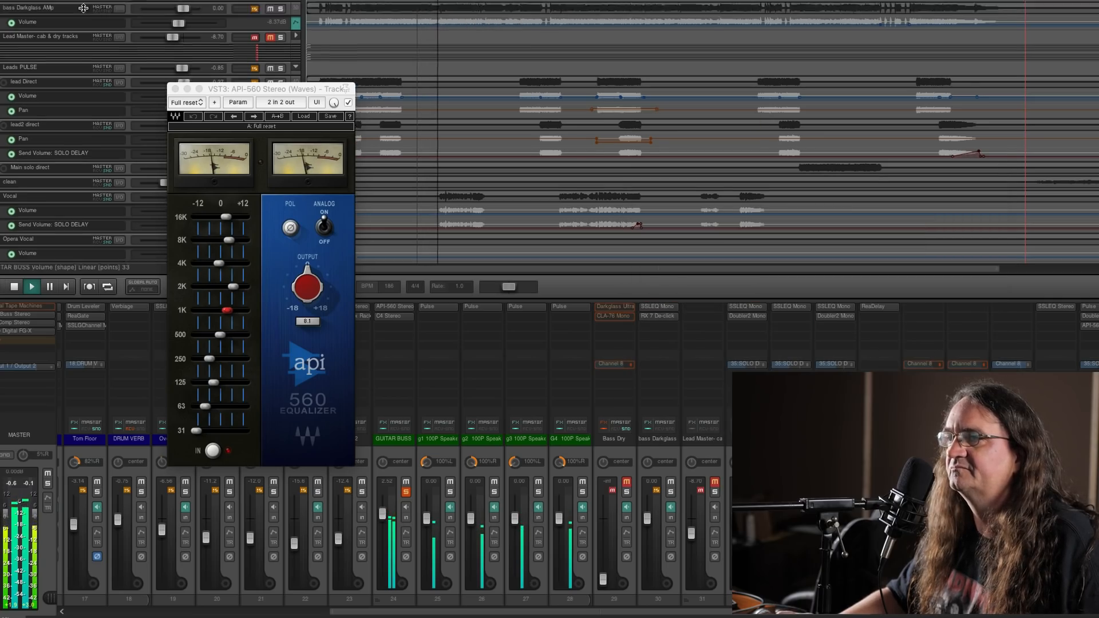
{"action": "left_click_drag", "start_coordinate": [55, 126], "coordinate": [55, 132]}
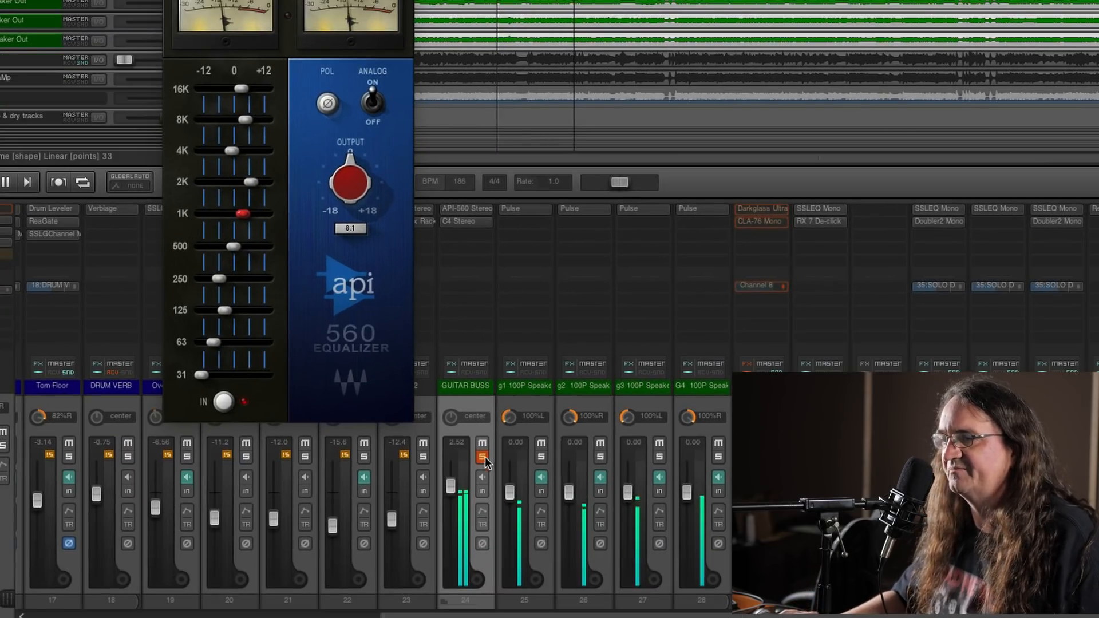
{"action": "left_click", "coordinate": [452, 534]}
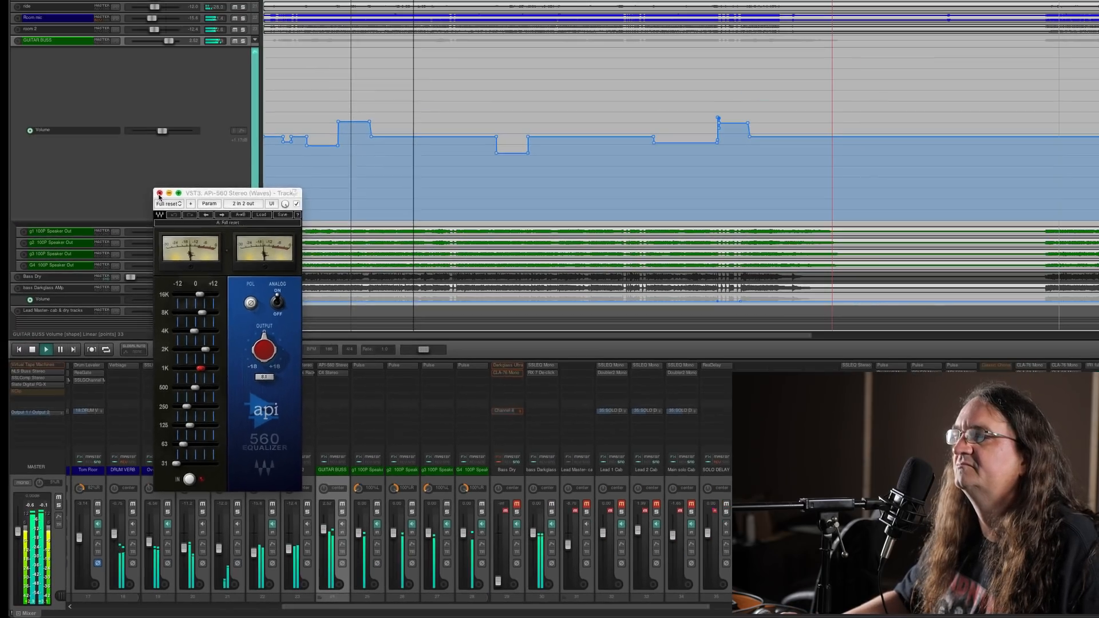
{"action": "left_click", "coordinate": [161, 195]}
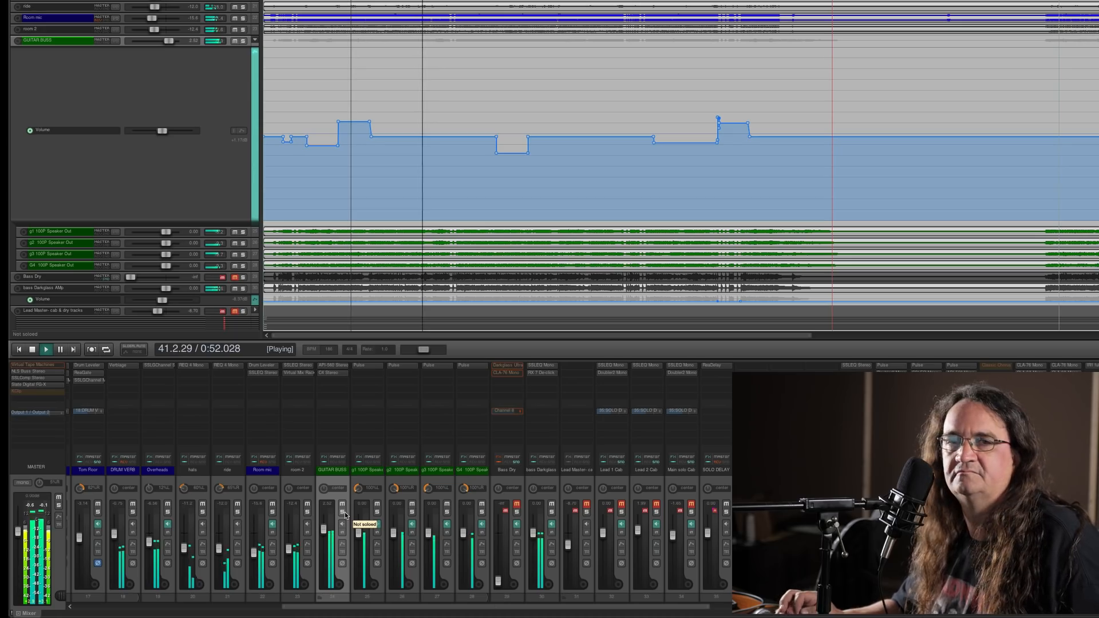
{"action": "key", "text": "space"}
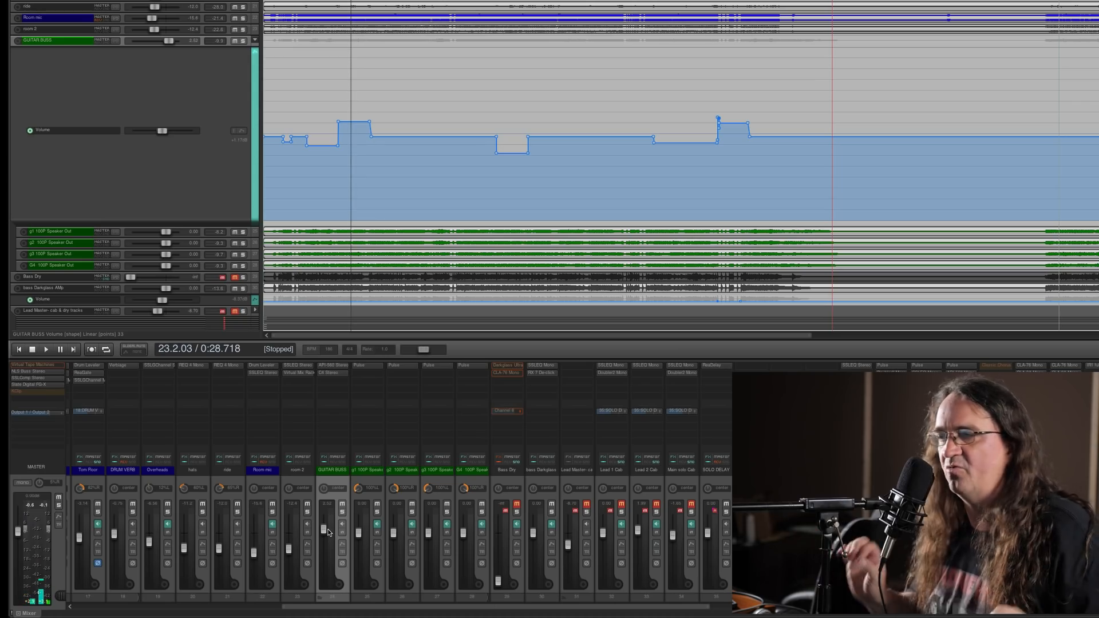
Add the g1, g2, g3 and G4 100P Speaker Out tracks to the solo one by one during playback, and clear the solos.
{"action": "left_click", "coordinate": [73, 234]}
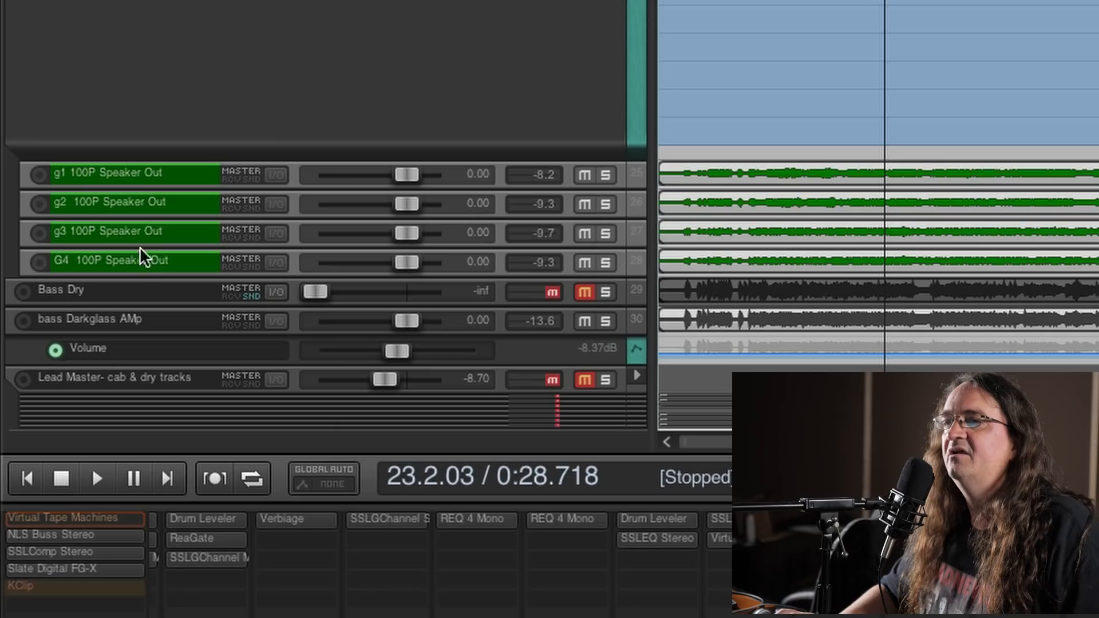
{"action": "left_click_drag", "start_coordinate": [131, 172], "coordinate": [97, 170]}
{"action": "left_click", "coordinate": [112, 170]}
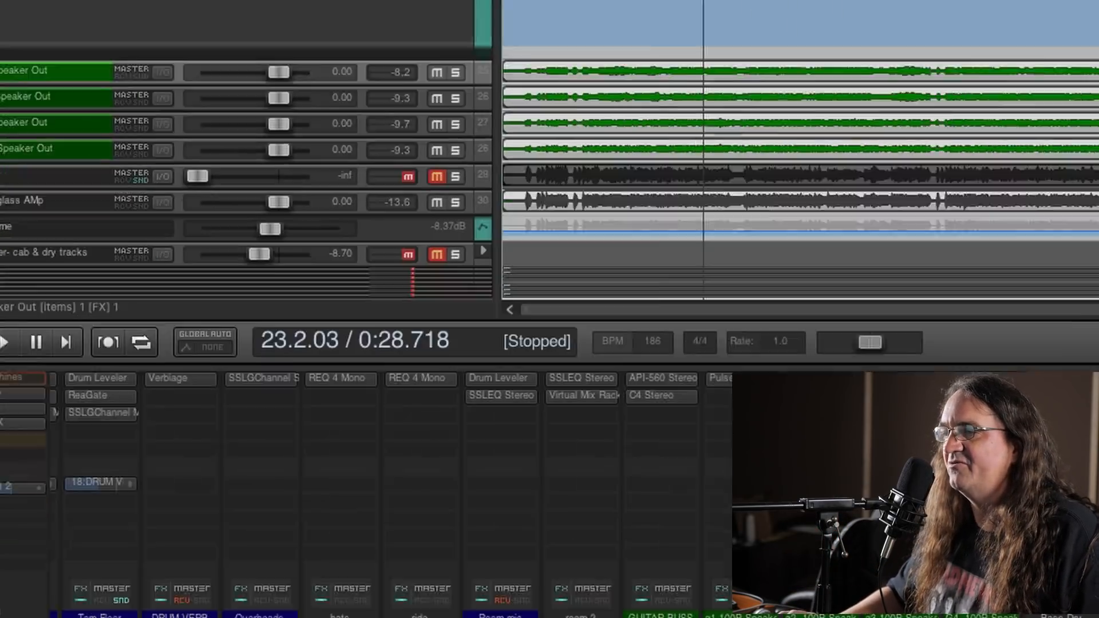
{"action": "left_click", "coordinate": [92, 468]}
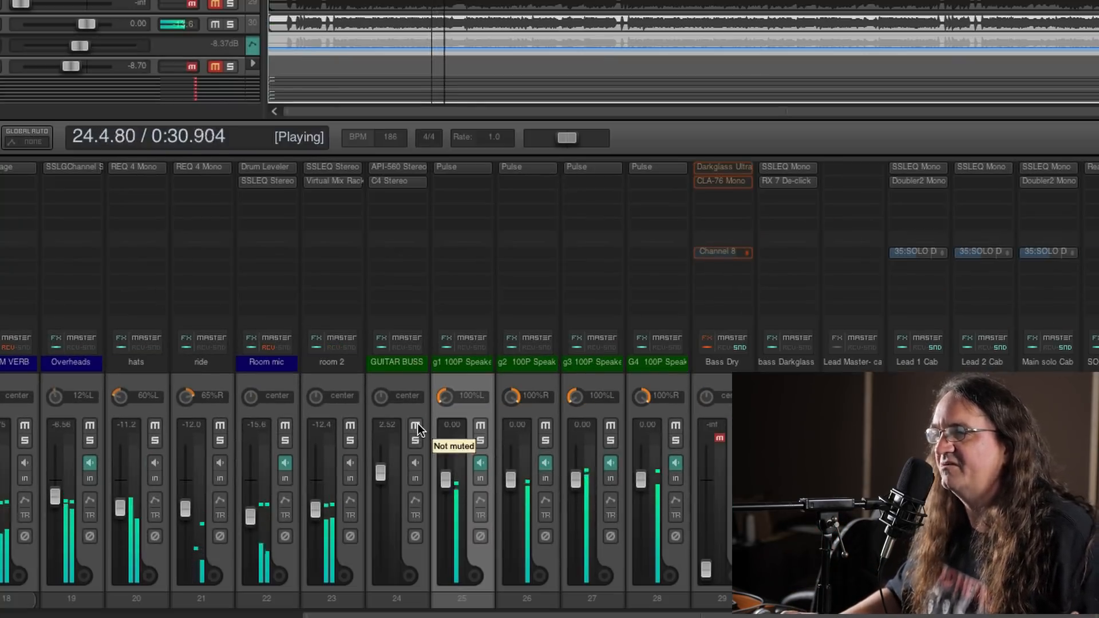
{"action": "left_click", "coordinate": [481, 440]}
{"action": "left_click", "coordinate": [546, 441]}
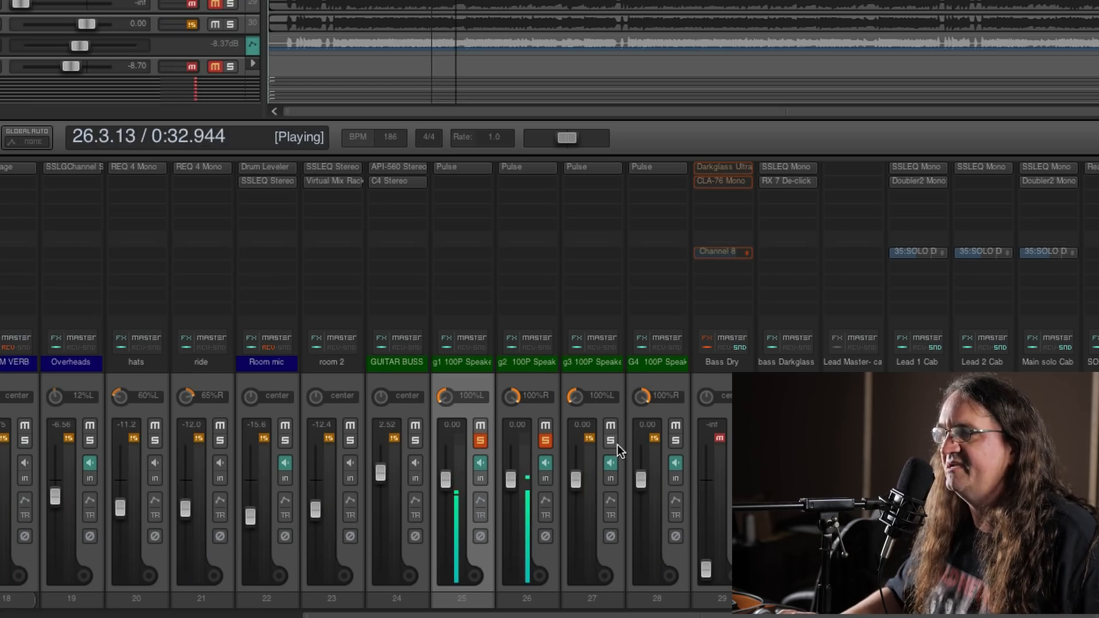
{"action": "left_click", "coordinate": [611, 441]}
{"action": "left_click", "coordinate": [676, 441]}
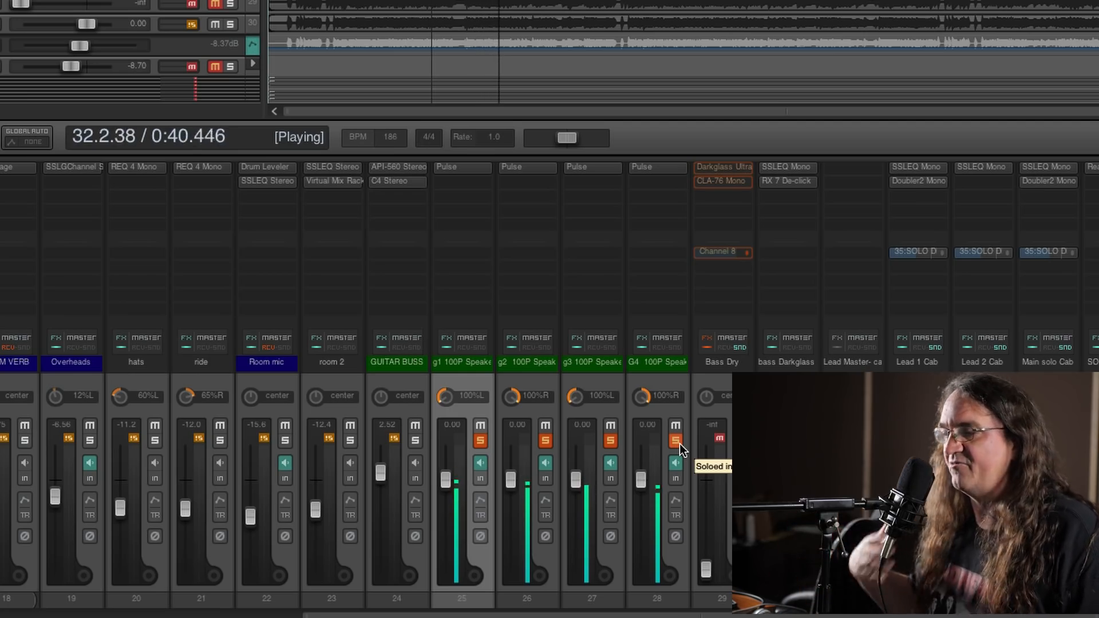
{"action": "key", "text": "space"}
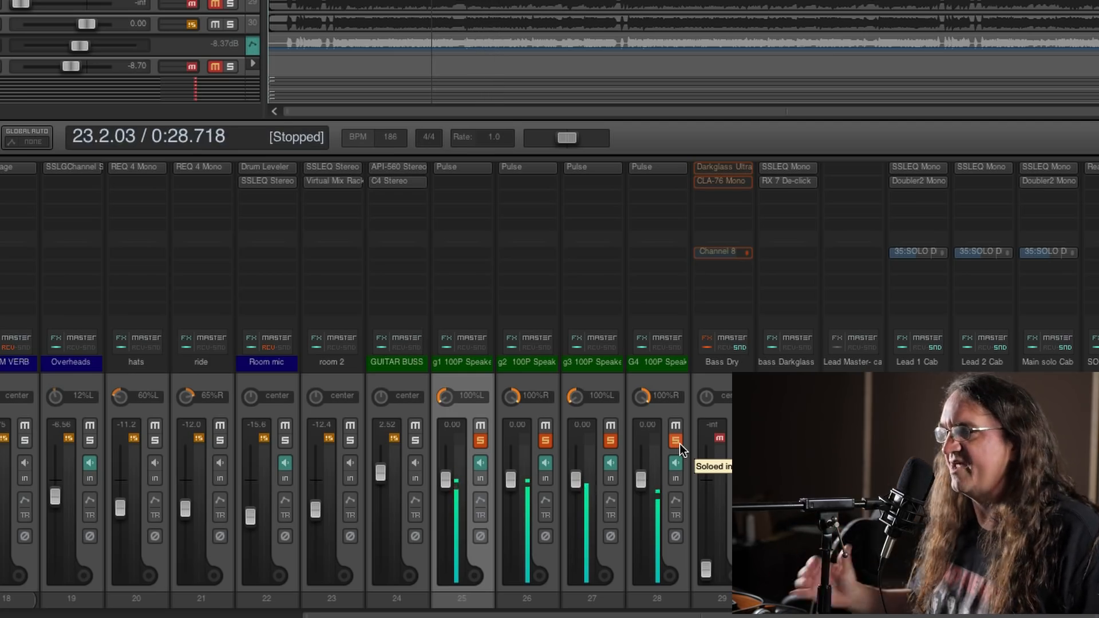
{"action": "left_click", "coordinate": [677, 441]}
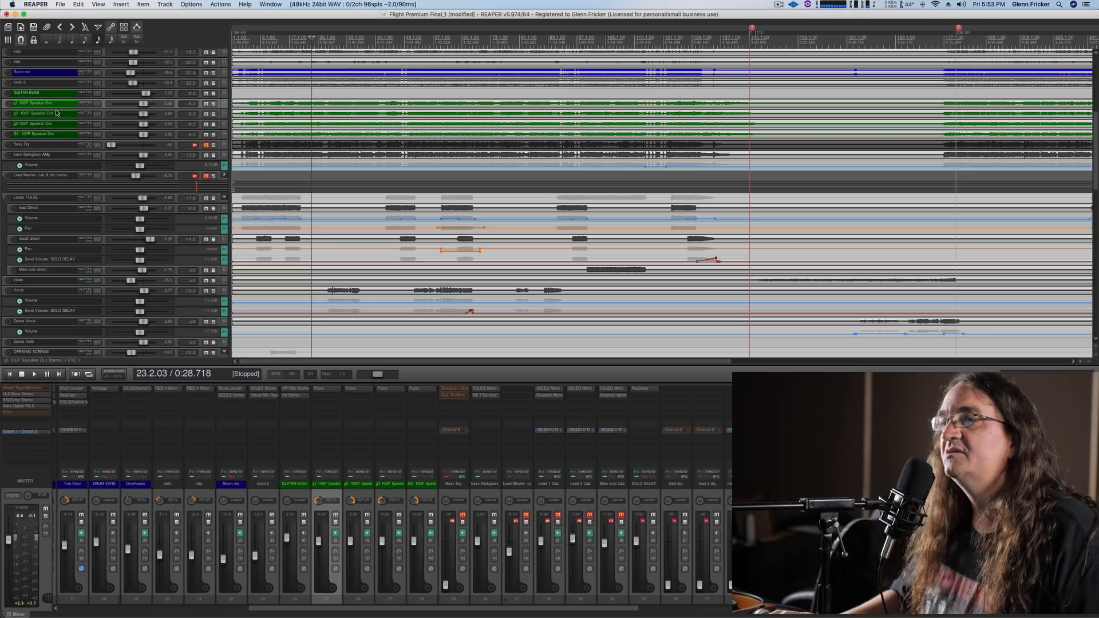
Group the four 100P Speaker Out guitar tracks g1 to G4 into a folder under the GUITAR BUSS track.
{"action": "left_click", "coordinate": [56, 136], "text": "shift"}
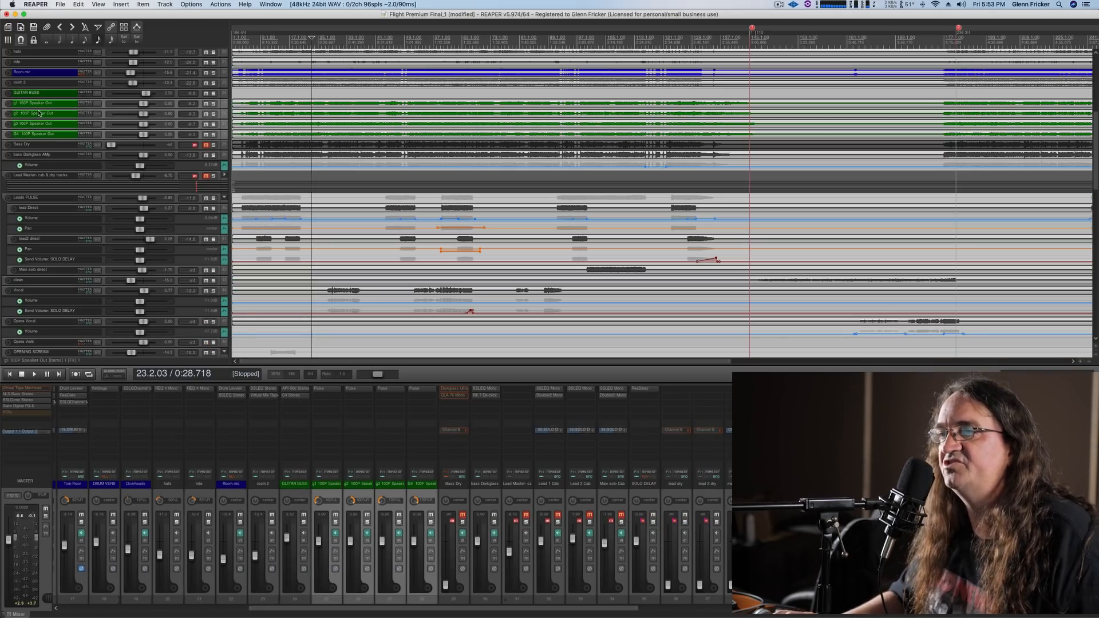
{"action": "left_click_drag", "start_coordinate": [48, 97], "coordinate": [49, 95]}
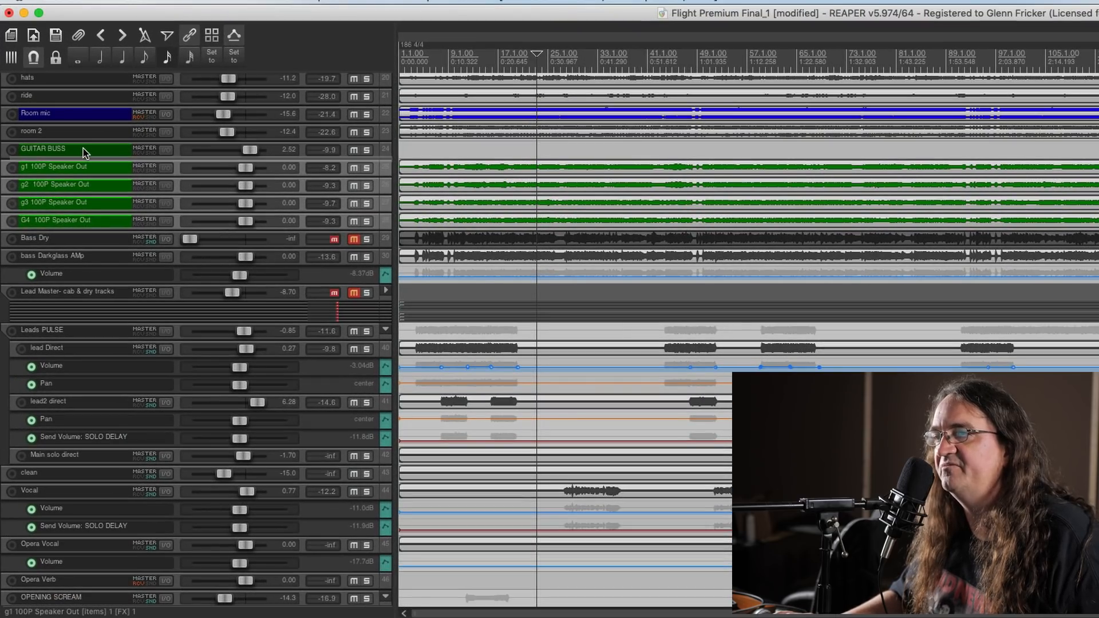
{"action": "left_click_drag", "start_coordinate": [85, 153], "coordinate": [84, 152]}
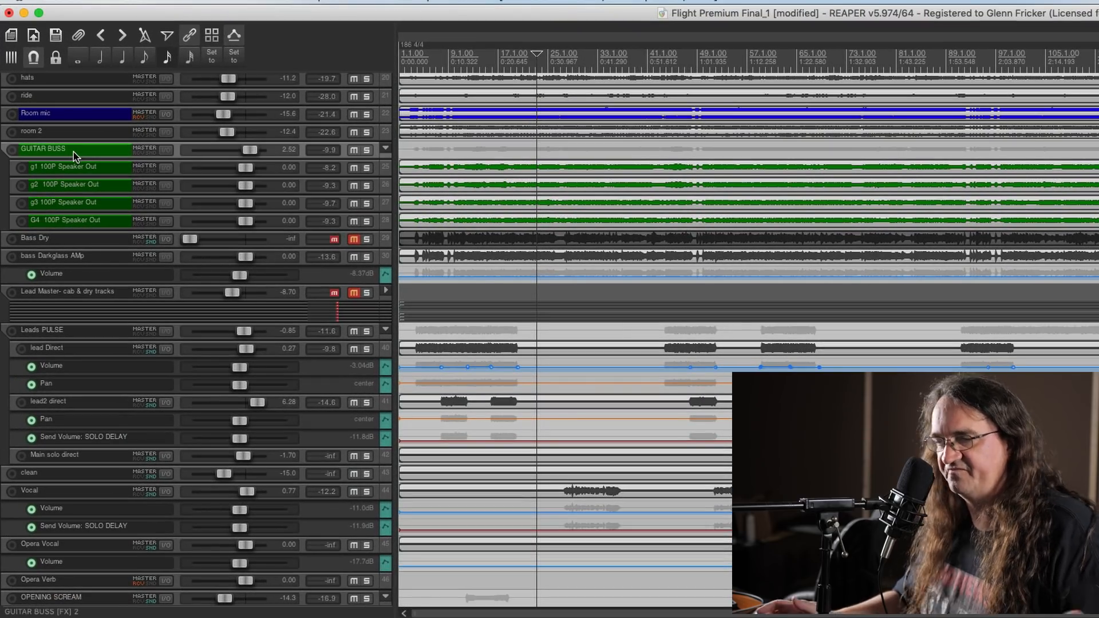
Raise the volume of the GUITAR BUSS folder track to 4.02 dB during playback.
{"action": "key", "text": "space"}
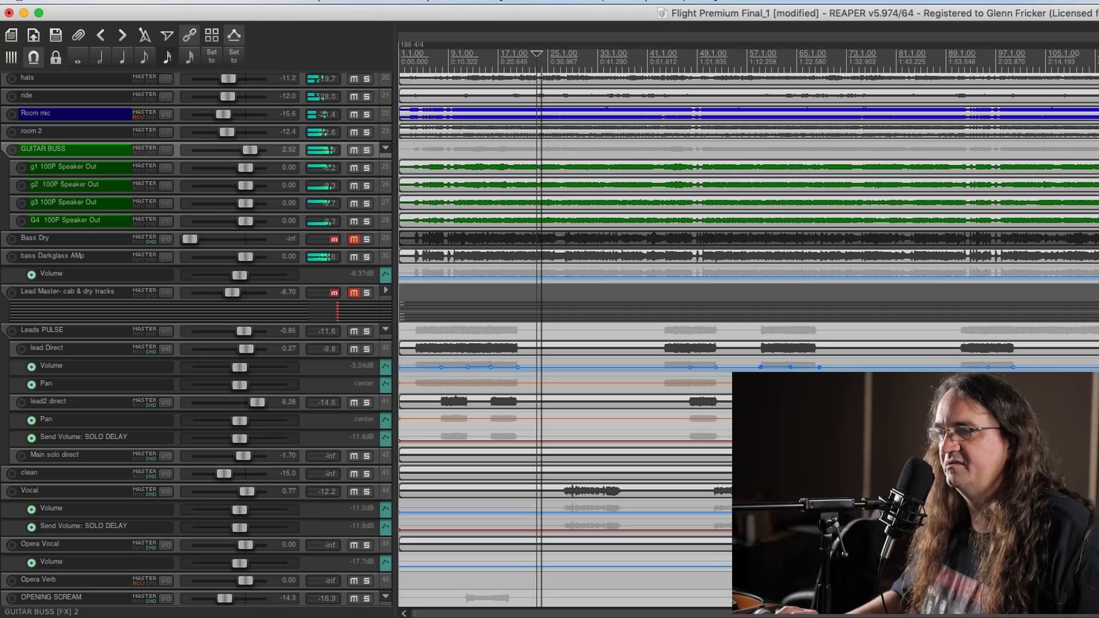
{"action": "left_click_drag", "start_coordinate": [250, 150], "coordinate": [252, 151]}
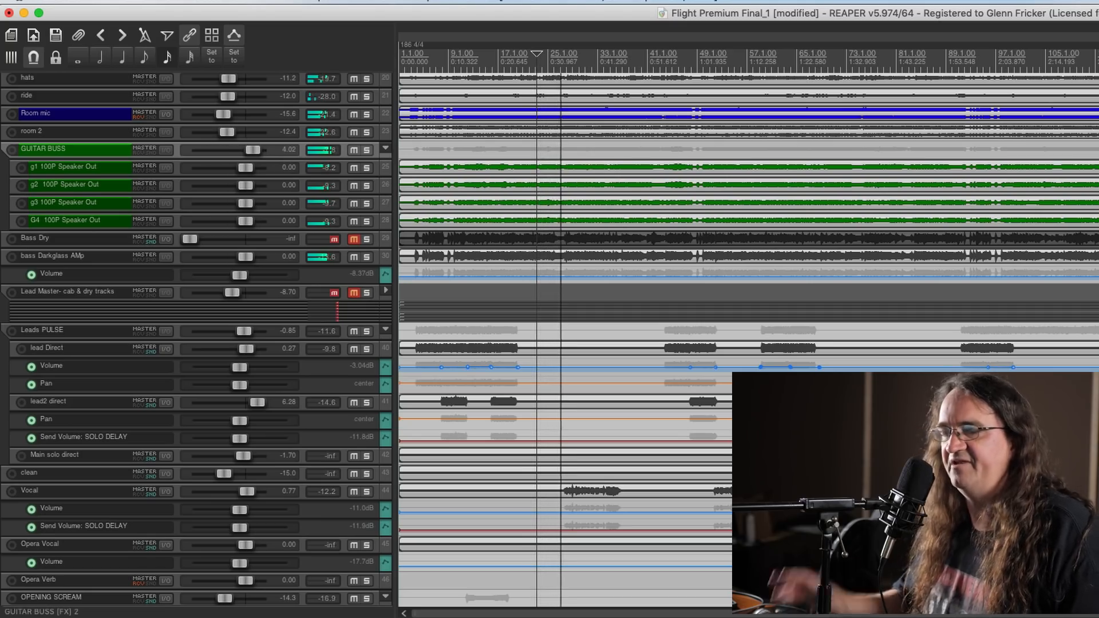
{"action": "key", "text": "space"}
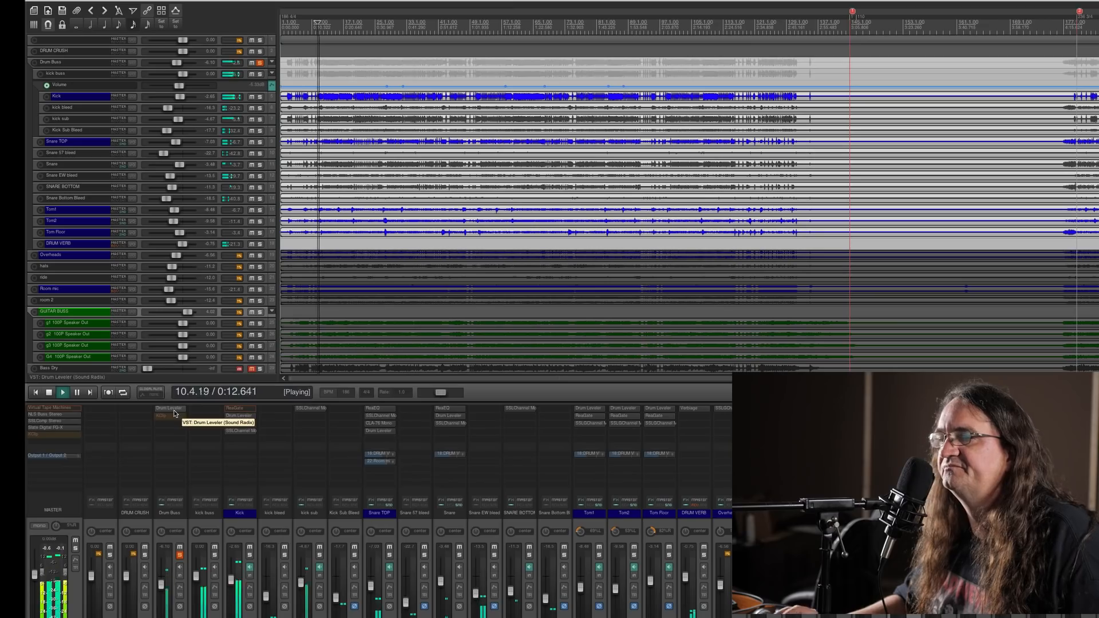
Compare the soloed Drum Buss with its Drum Leveler bypassed and re-enabled, close the plug-in and stop playback.
{"action": "left_click", "coordinate": [216, 417]}
{"action": "left_click", "coordinate": [482, 397]}
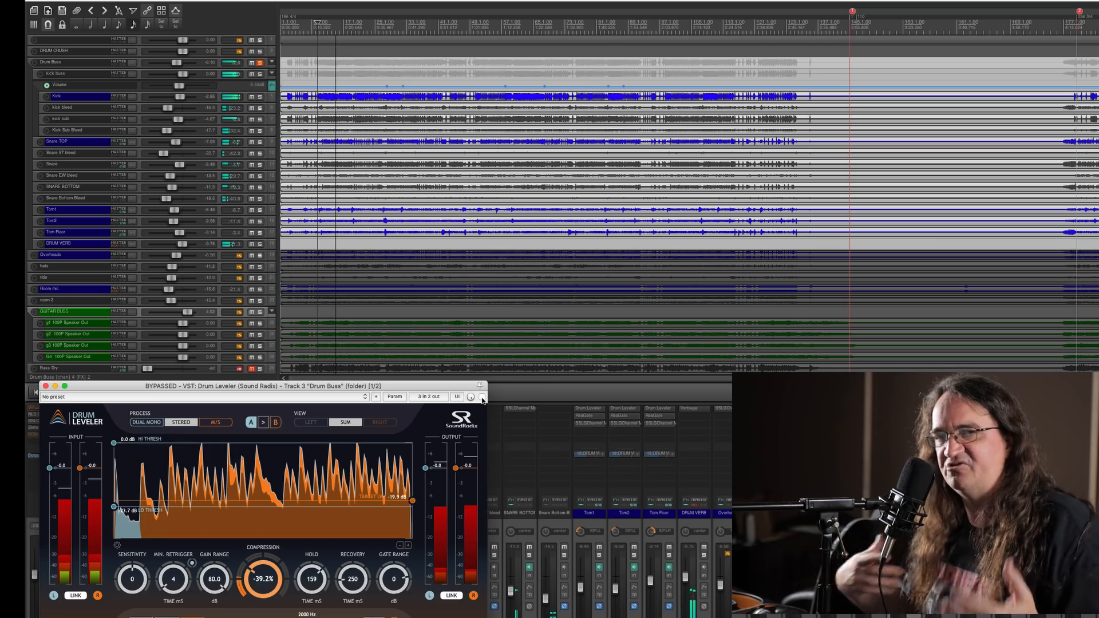
{"action": "left_click", "coordinate": [482, 397]}
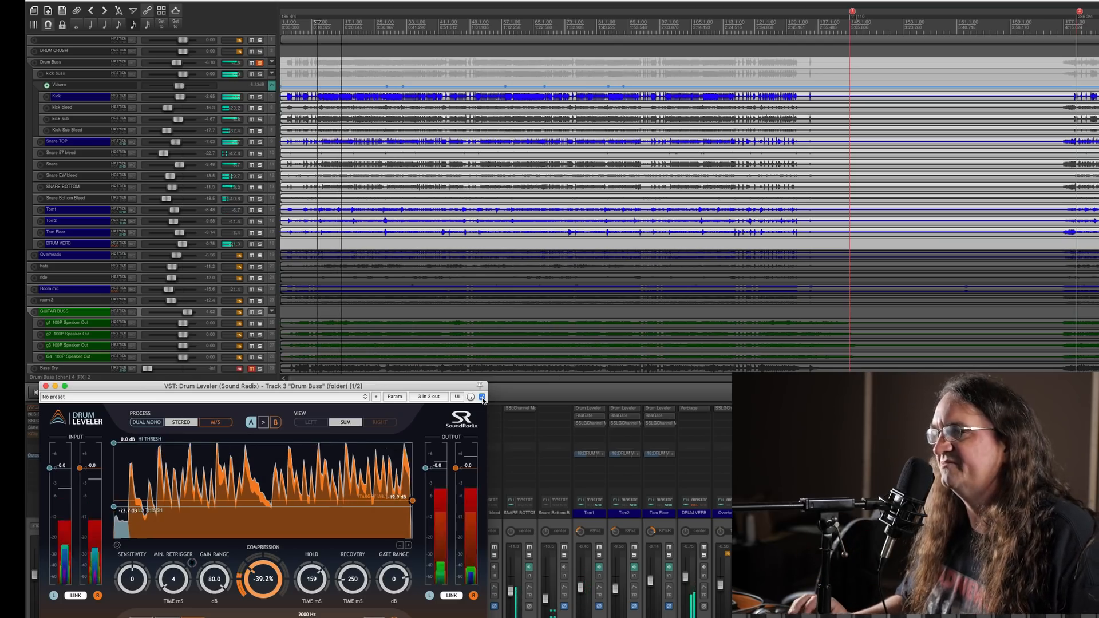
{"action": "left_click", "coordinate": [45, 387]}
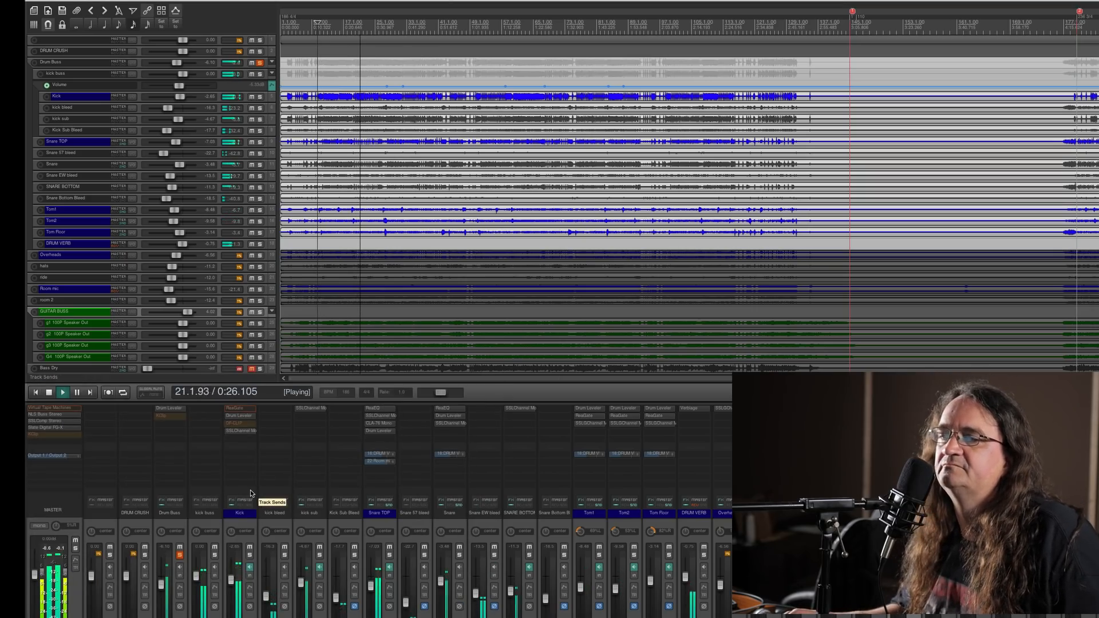
{"action": "key", "text": "space"}
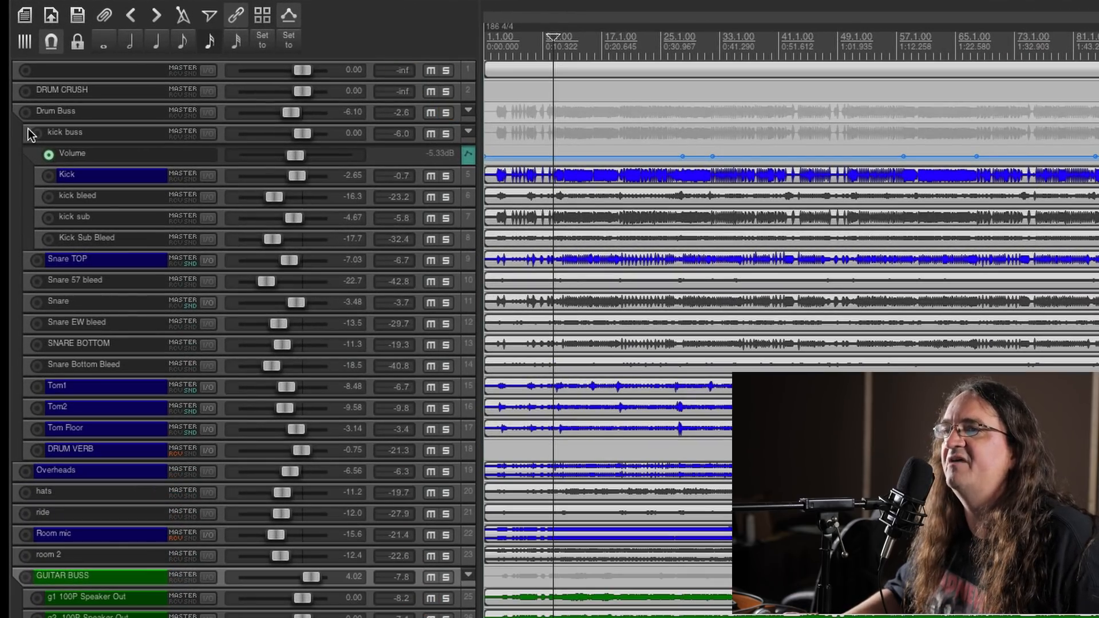
Select the kick buss folder track, audition it soloed during playback, and clear its solo.
{"action": "left_click", "coordinate": [128, 136]}
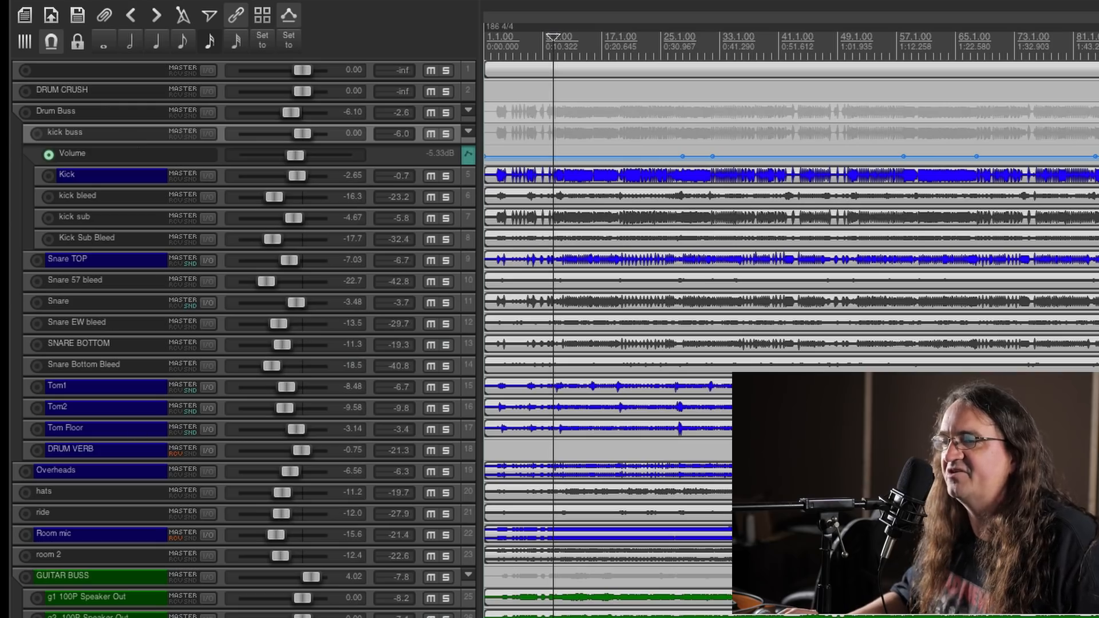
{"action": "left_click", "coordinate": [446, 134]}
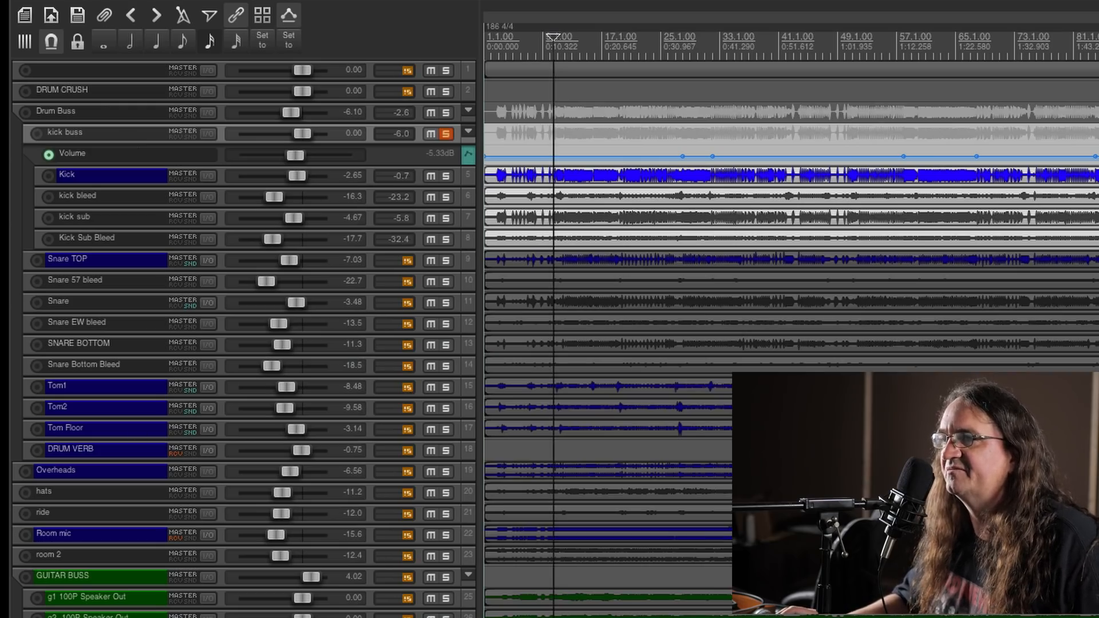
{"action": "key", "text": "space"}
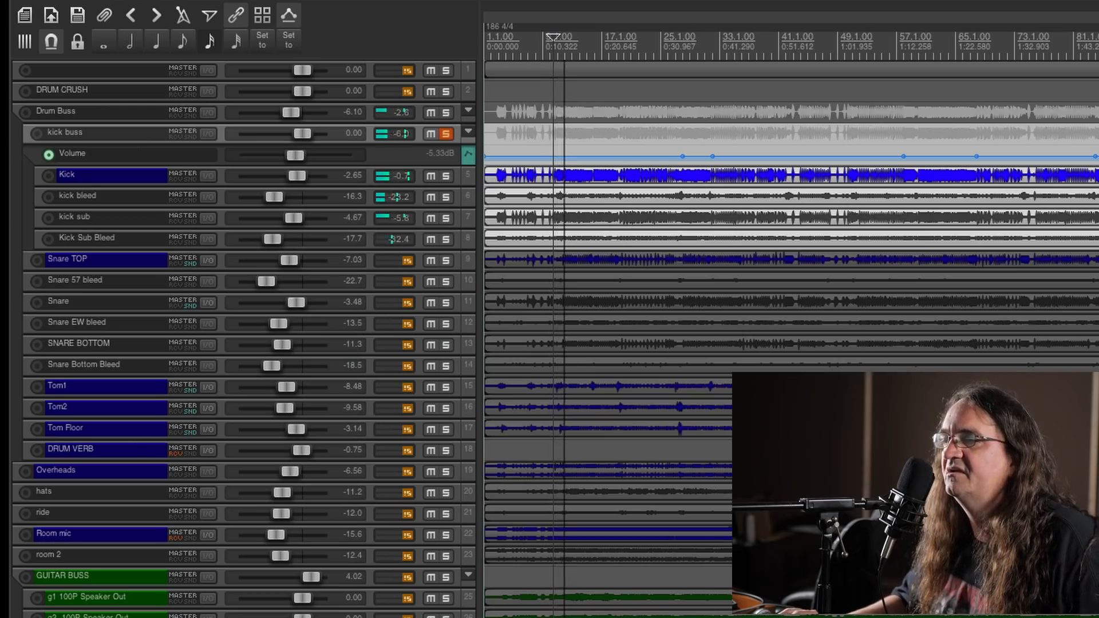
{"action": "left_click", "coordinate": [446, 134]}
Solo Kick and kick bleed, isolate kick bleed, set its volume to -15.9 dB and clear the solo.
{"action": "left_click", "coordinate": [446, 176]}
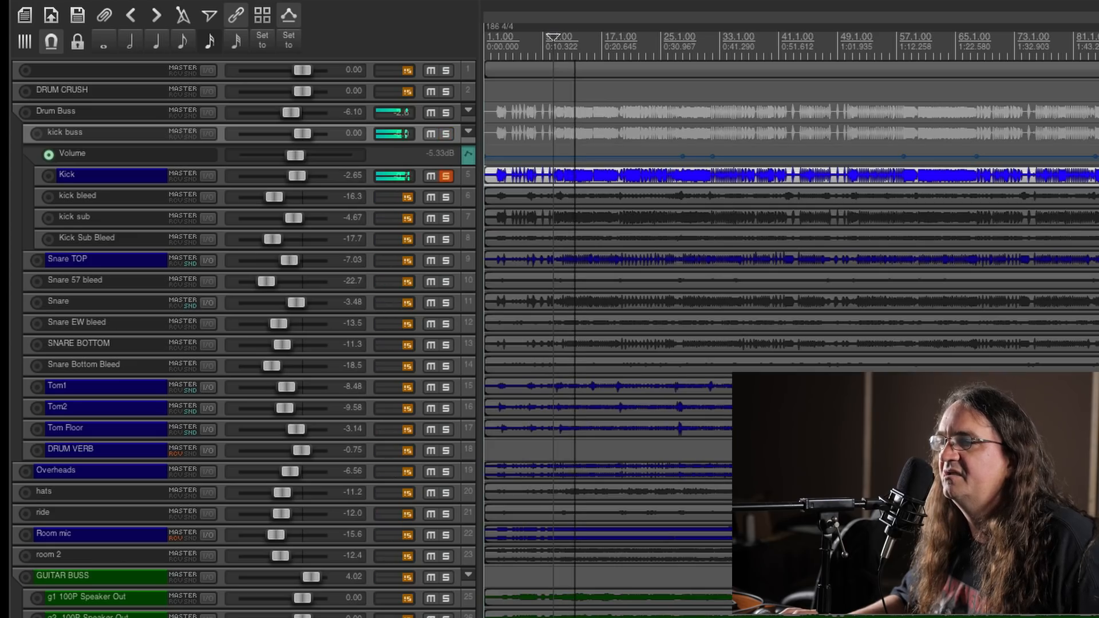
{"action": "left_click", "coordinate": [446, 197]}
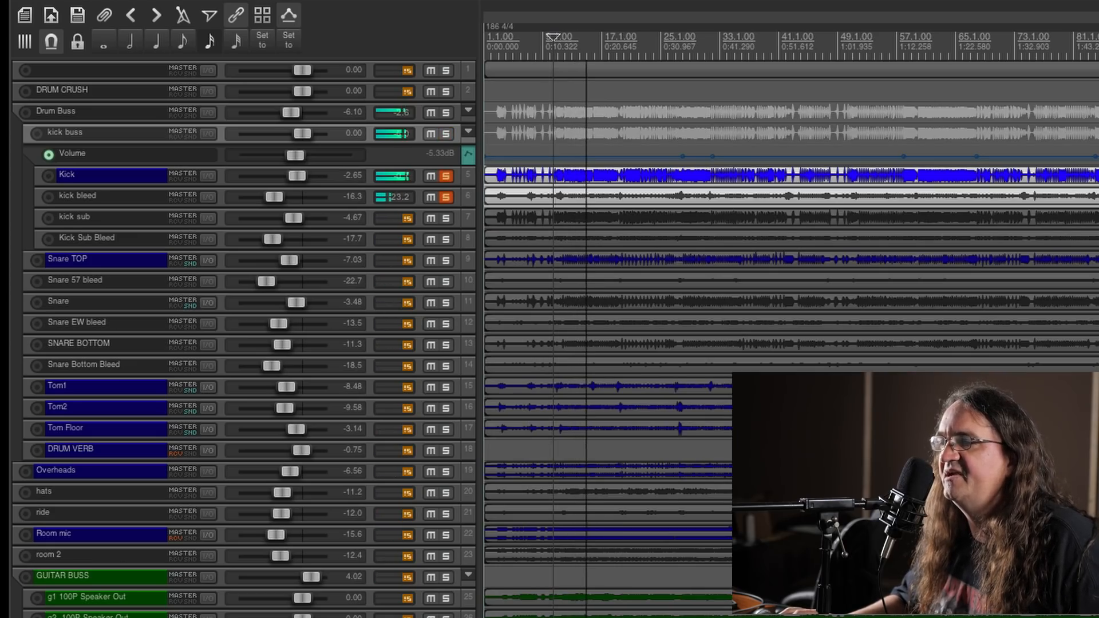
{"action": "left_click", "coordinate": [446, 177]}
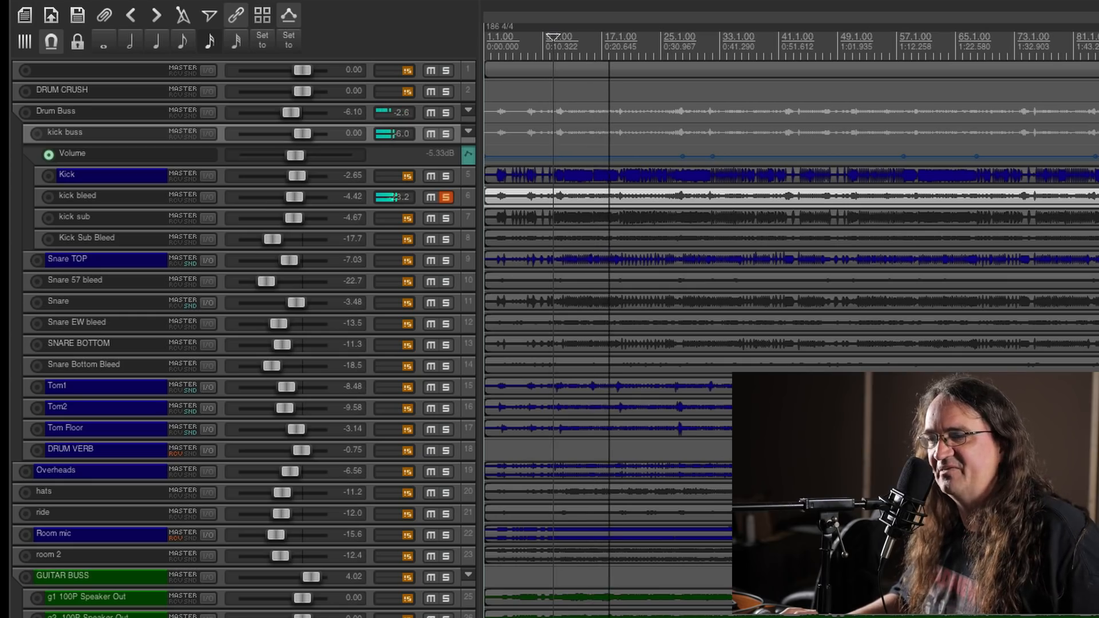
{"action": "left_click_drag", "start_coordinate": [294, 198], "coordinate": [275, 198]}
{"action": "left_click", "coordinate": [446, 197]}
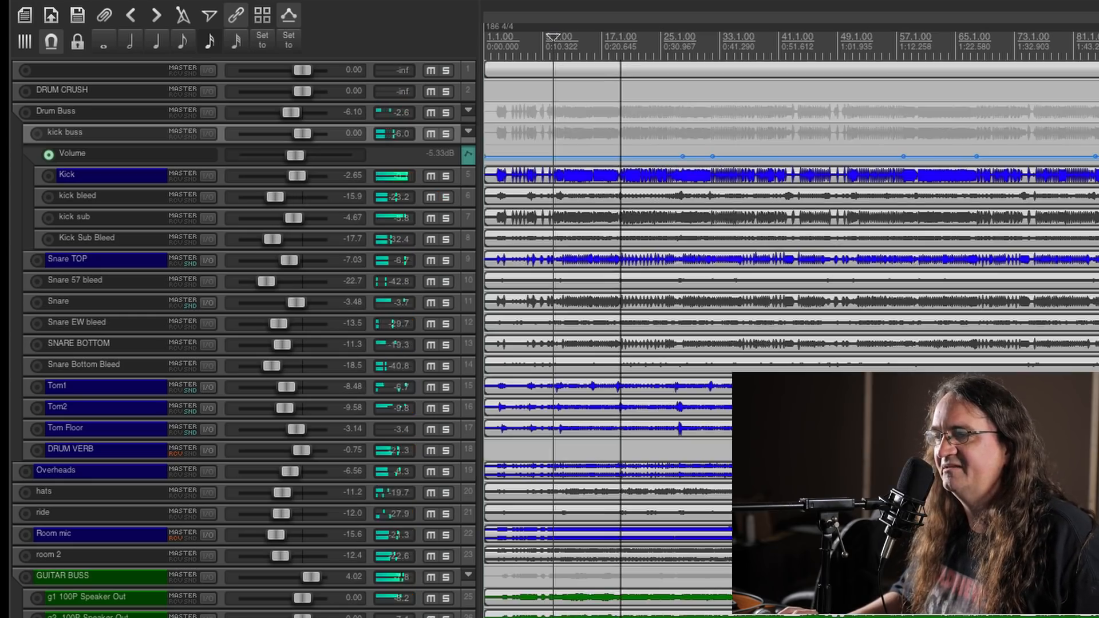
Solo the kick sub track and add Kick, kick bleed and Kick Sub Bleed to the solo one by one.
{"action": "left_click", "coordinate": [446, 219]}
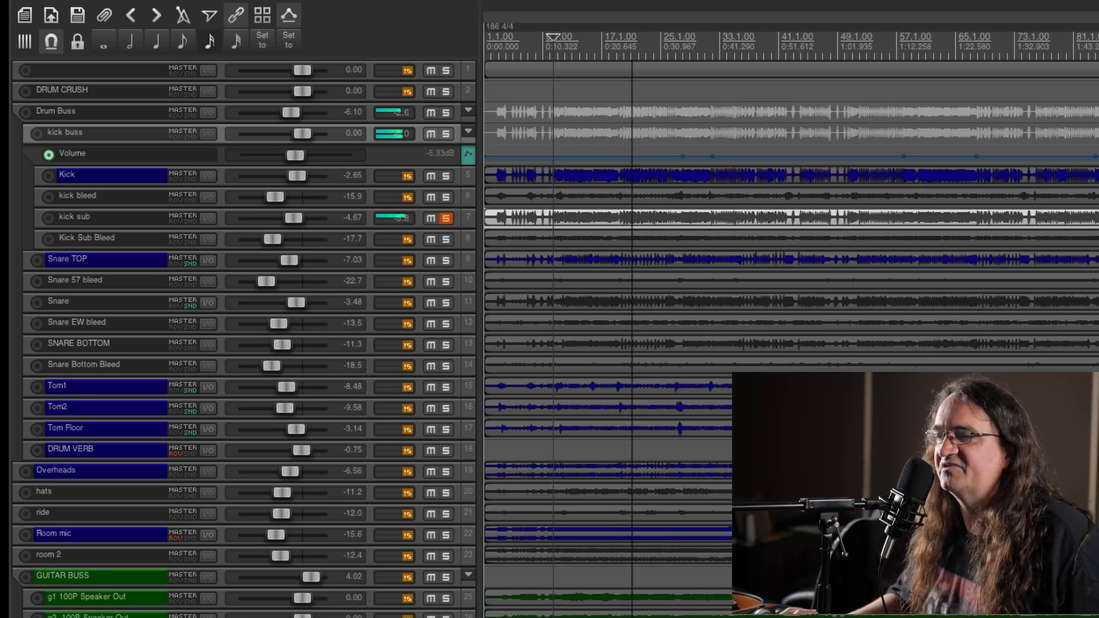
{"action": "left_click", "coordinate": [446, 176]}
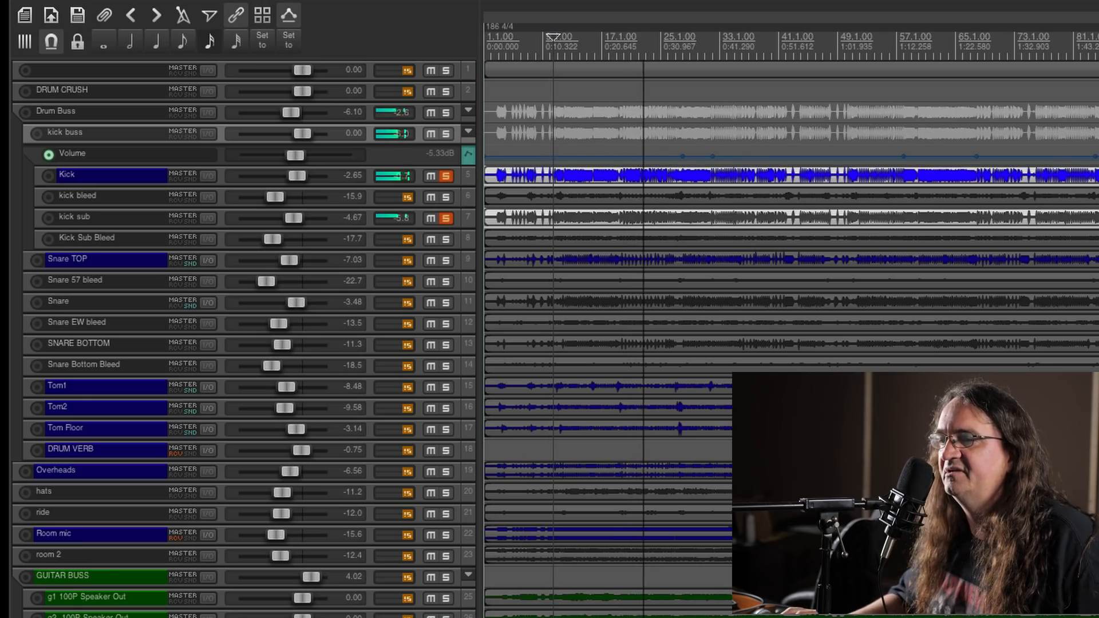
{"action": "left_click", "coordinate": [446, 197]}
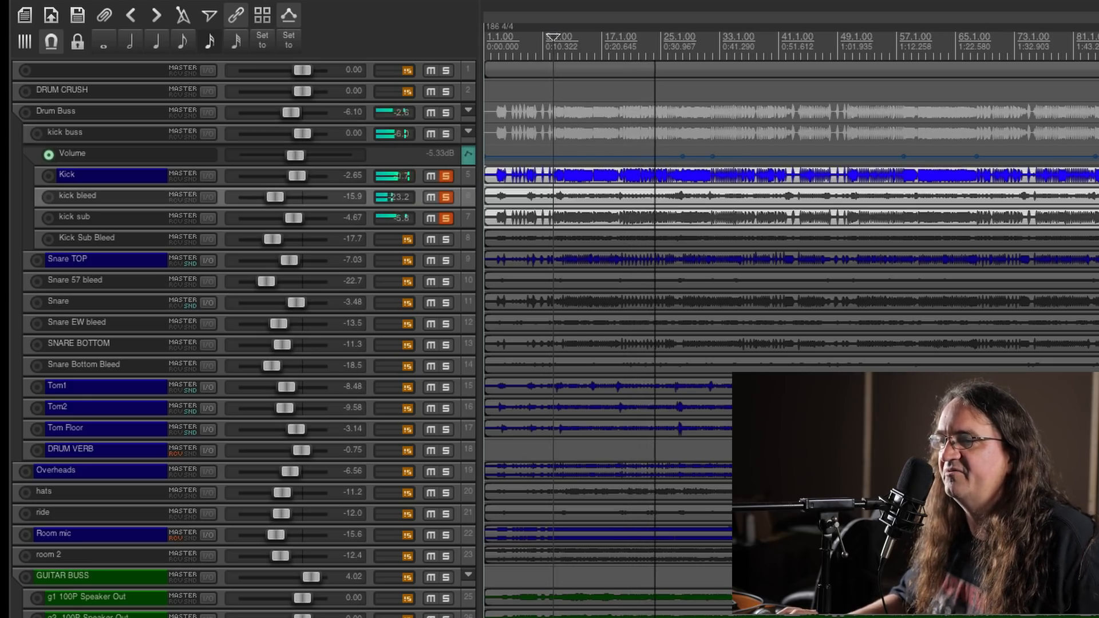
{"action": "left_click", "coordinate": [446, 239]}
Raise Kick Sub Bleed to -15.0 dB and the kick buss folder to 2.79 dB, and stop playback.
{"action": "left_click_drag", "start_coordinate": [272, 240], "coordinate": [277, 239]}
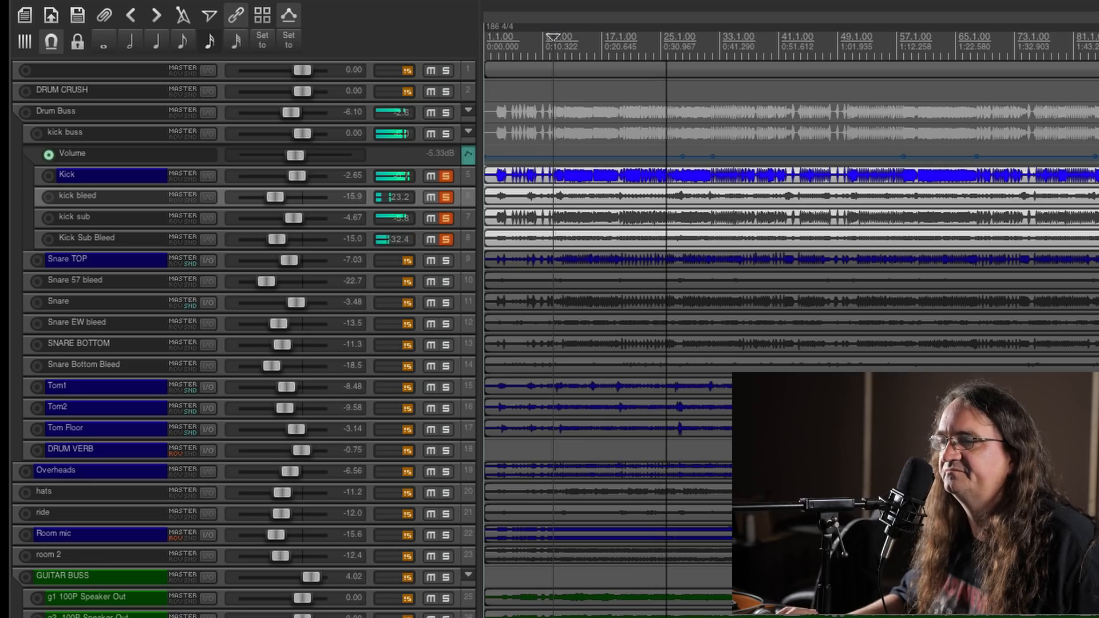
{"action": "mouse_move", "coordinate": [302, 134]}
{"action": "left_mouse_down"}
{"action": "mouse_move", "coordinate": [274, 134]}
{"action": "mouse_move", "coordinate": [308, 133]}
{"action": "left_mouse_up"}
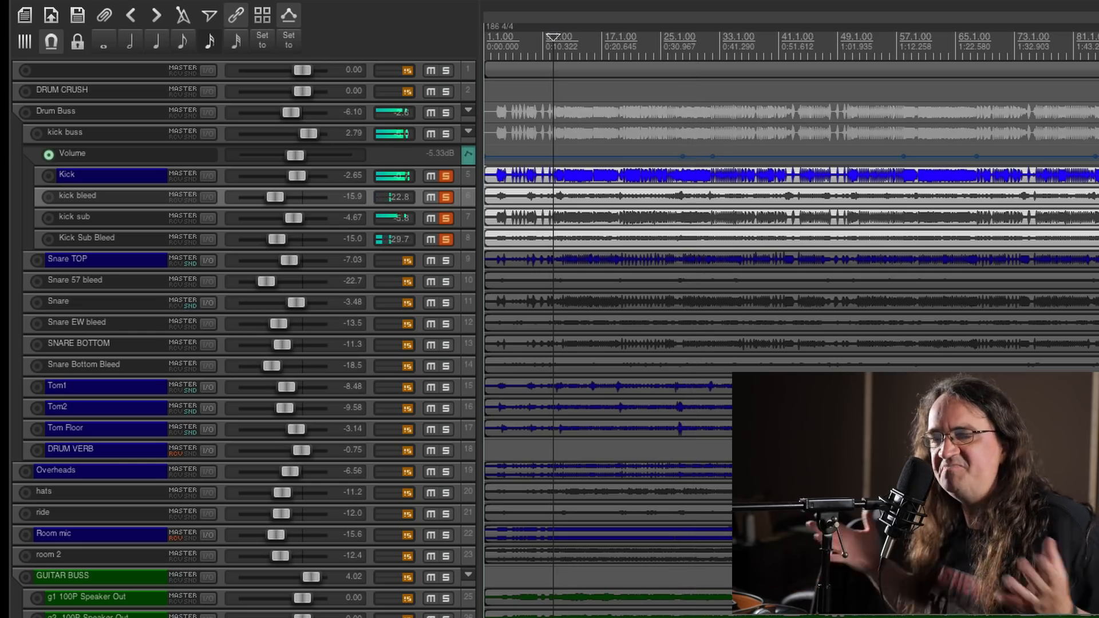
{"action": "key", "text": "space"}
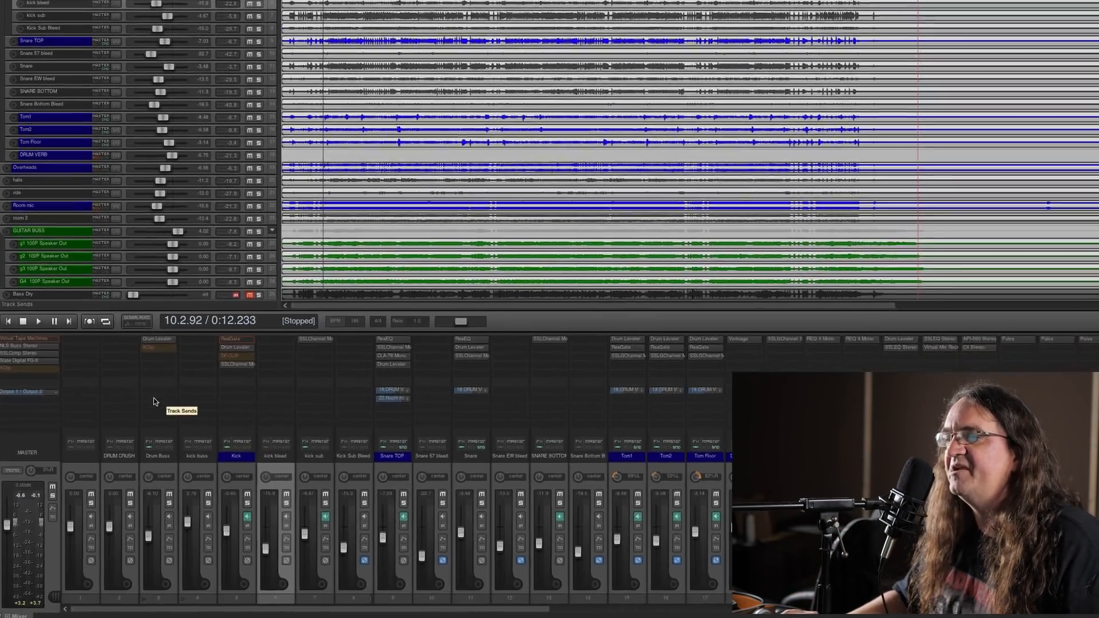
Create a post-fader send from the Drum Buss to the DRUM CRUSH track and close its send controls.
{"action": "left_click_drag", "start_coordinate": [130, 438], "coordinate": [98, 436]}
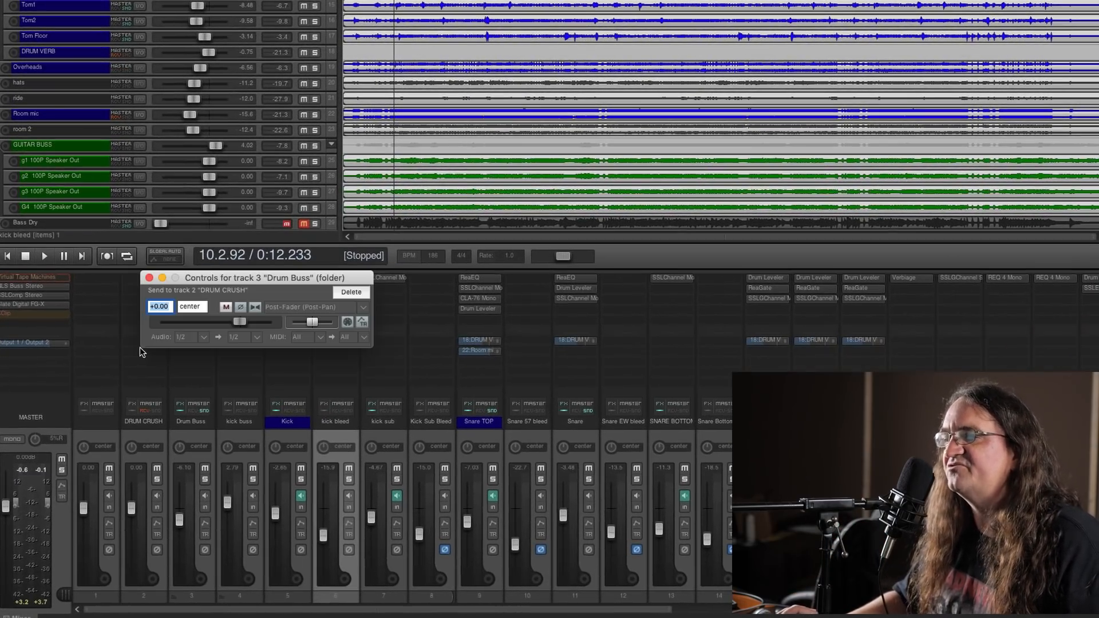
{"action": "left_click", "coordinate": [149, 279]}
Audition DRUM CRUSH soloed with the Drum Buss muted, compare it with the Drum Buss soloed, clear the solos and stop playback.
{"action": "left_click", "coordinate": [159, 480]}
{"action": "key", "text": "space"}
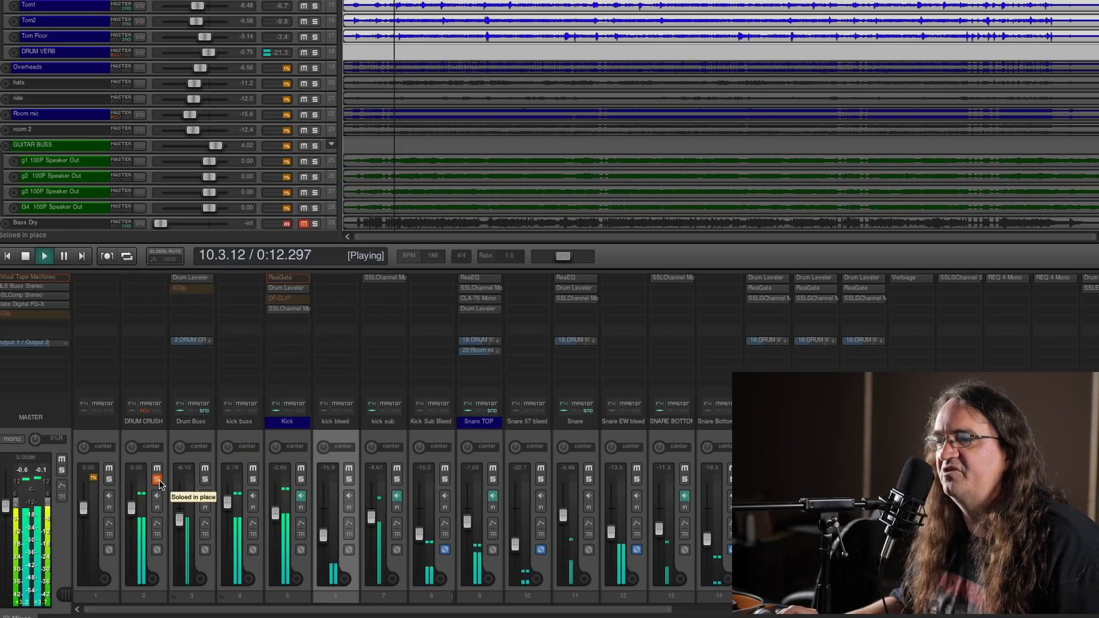
{"action": "left_click", "coordinate": [205, 469]}
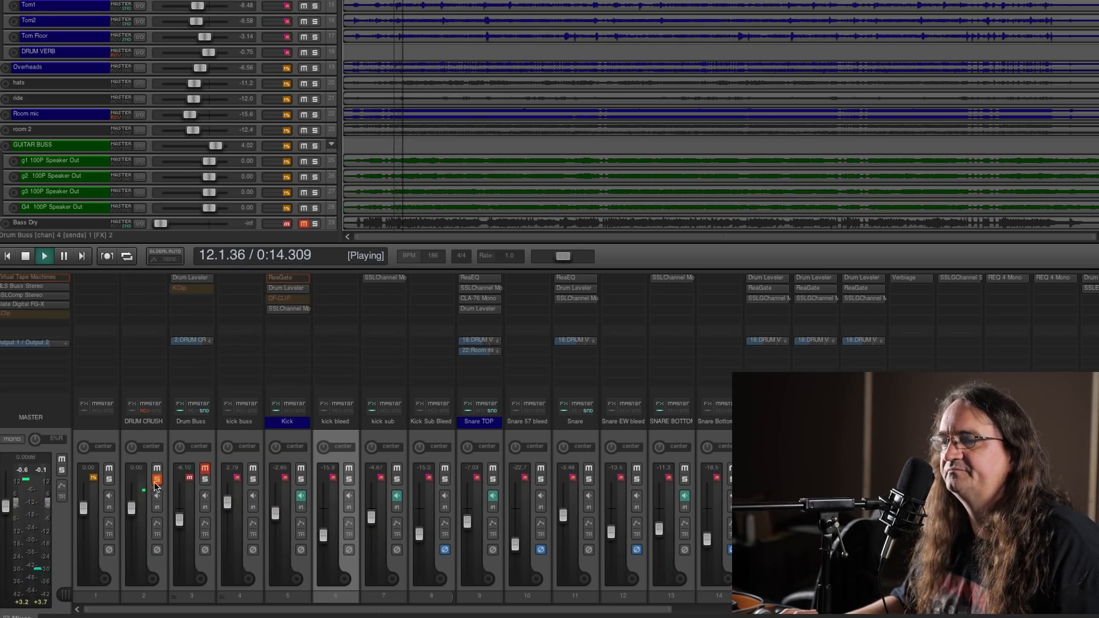
{"action": "left_click", "coordinate": [157, 480]}
{"action": "left_click", "coordinate": [205, 469]}
{"action": "left_click", "coordinate": [205, 480]}
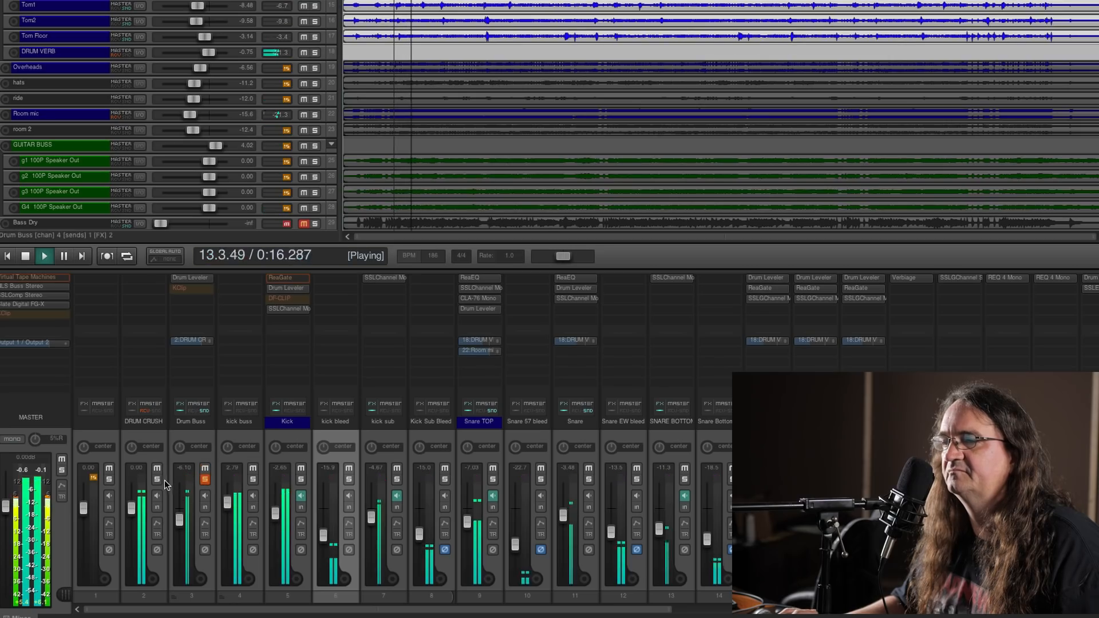
{"action": "left_click", "coordinate": [205, 478]}
{"action": "key", "text": "space"}
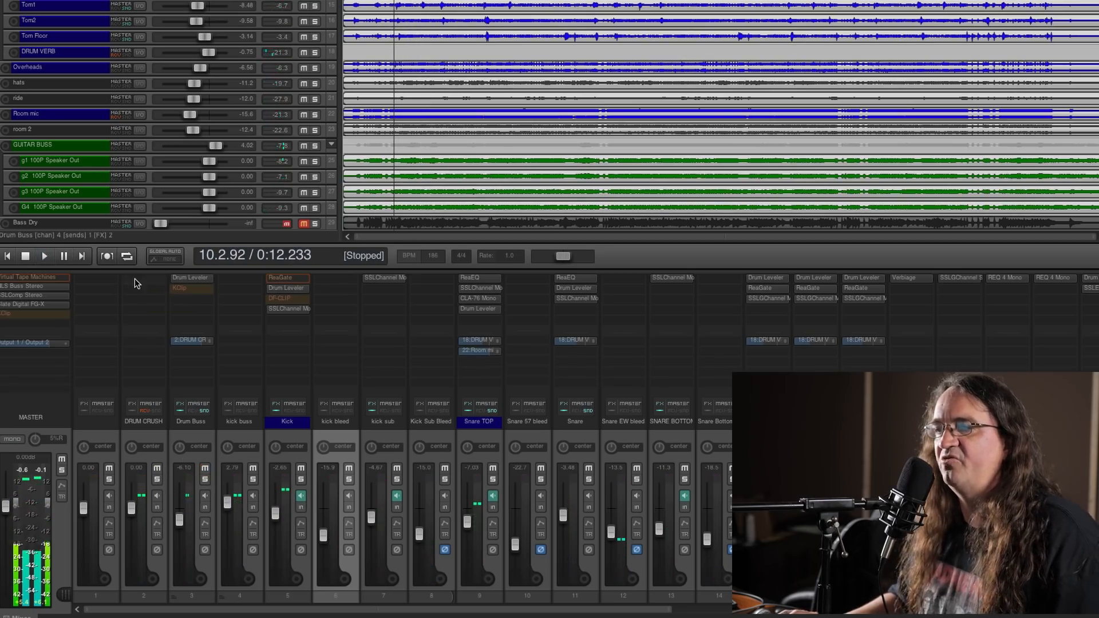
Add the Waves API-2500 Stereo compressor to the DRUM CRUSH track.
{"action": "right_click", "coordinate": [138, 284]}
{"action": "left_click", "coordinate": [235, 294]}
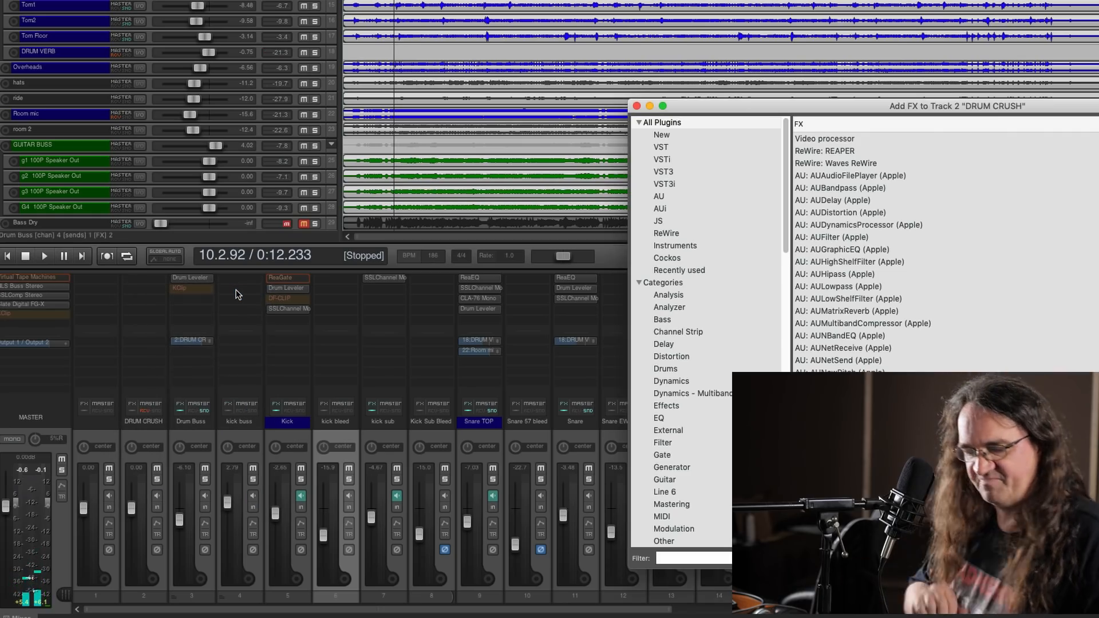
{"action": "type", "text": "a"}
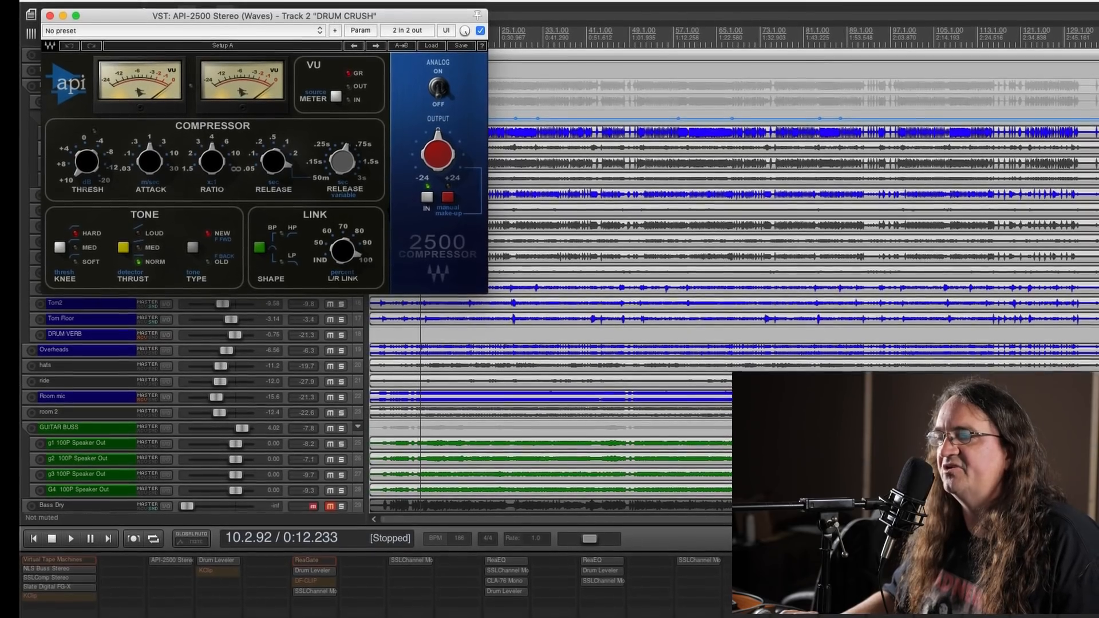
Play the soloed DRUM CRUSH track through the compressor with the Drum Buss muted and unmuted, and stop playback.
{"action": "key", "text": "space"}
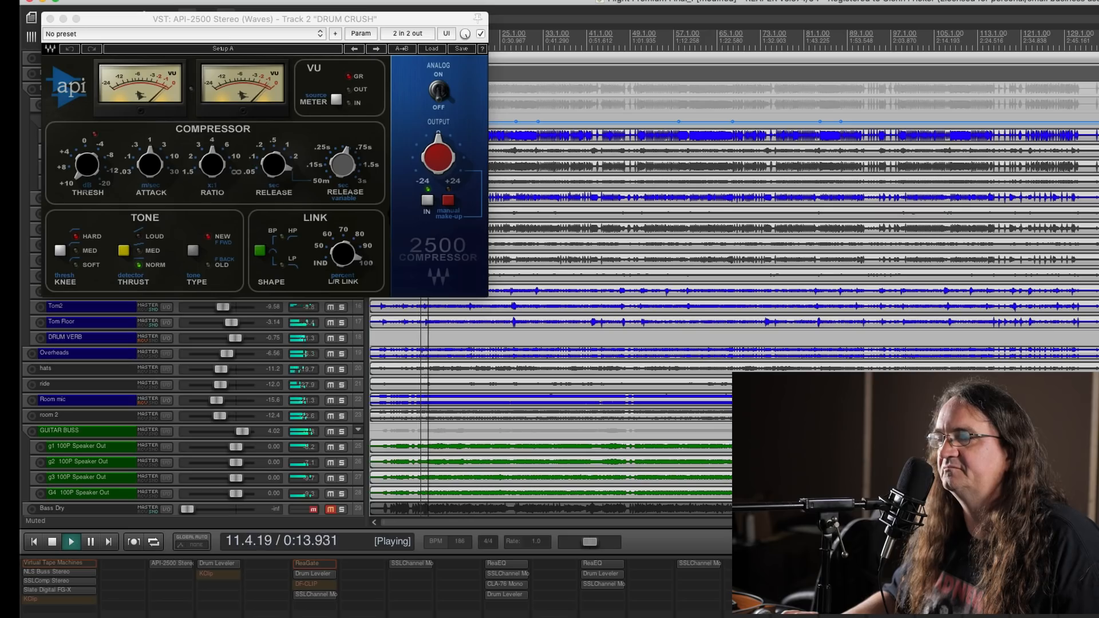
{"action": "left_click", "coordinate": [180, 617]}
{"action": "left_click", "coordinate": [181, 617]}
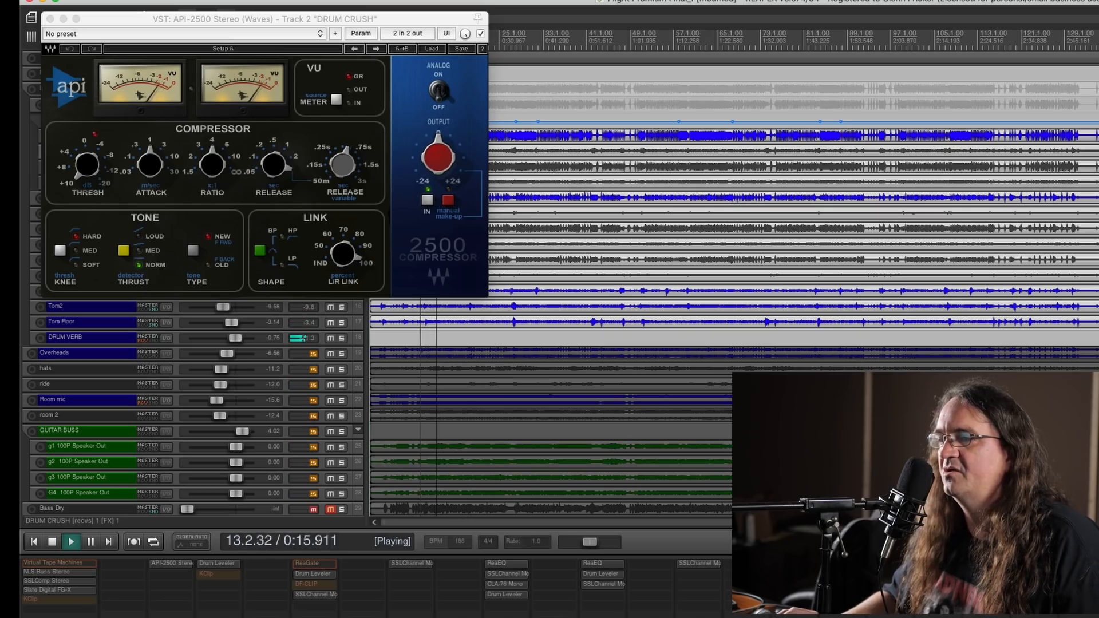
{"action": "left_click", "coordinate": [227, 617]}
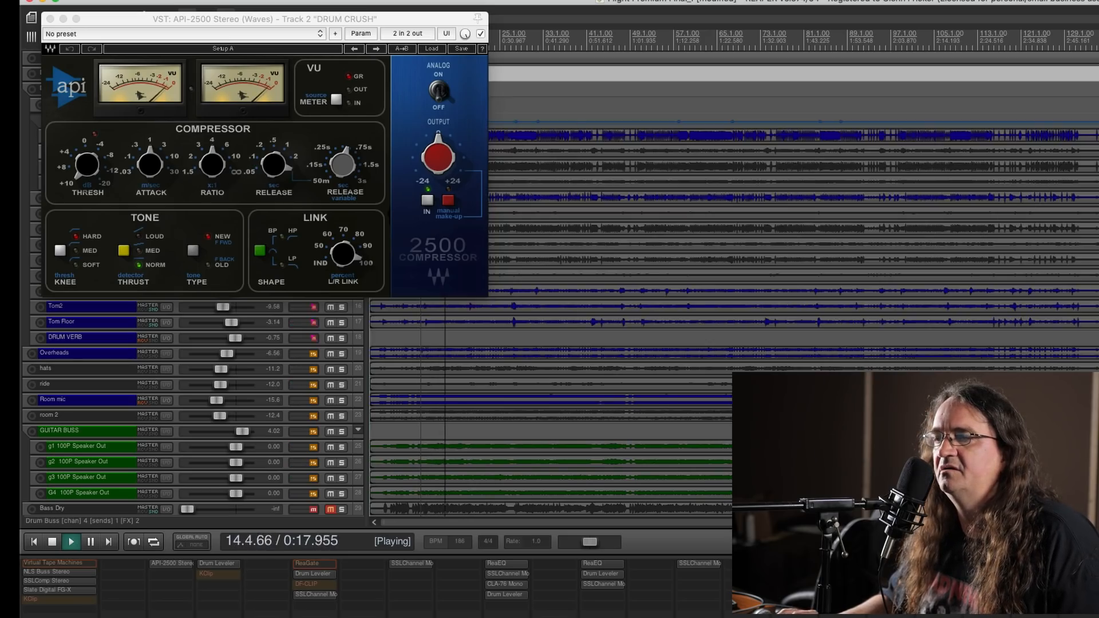
{"action": "left_click", "coordinate": [227, 617]}
{"action": "key", "text": "space"}
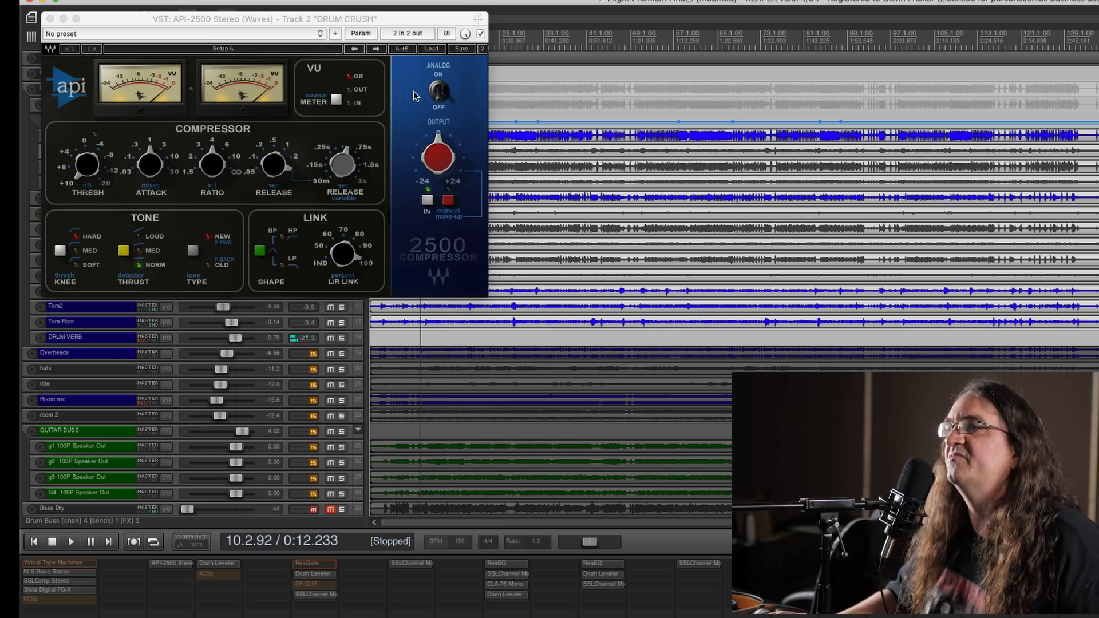
Load the factory drum preset Drum Kit (Heavy Comp) in the API-2500 and audition it on the soloed DRUM CRUSH.
{"action": "left_click", "coordinate": [431, 49]}
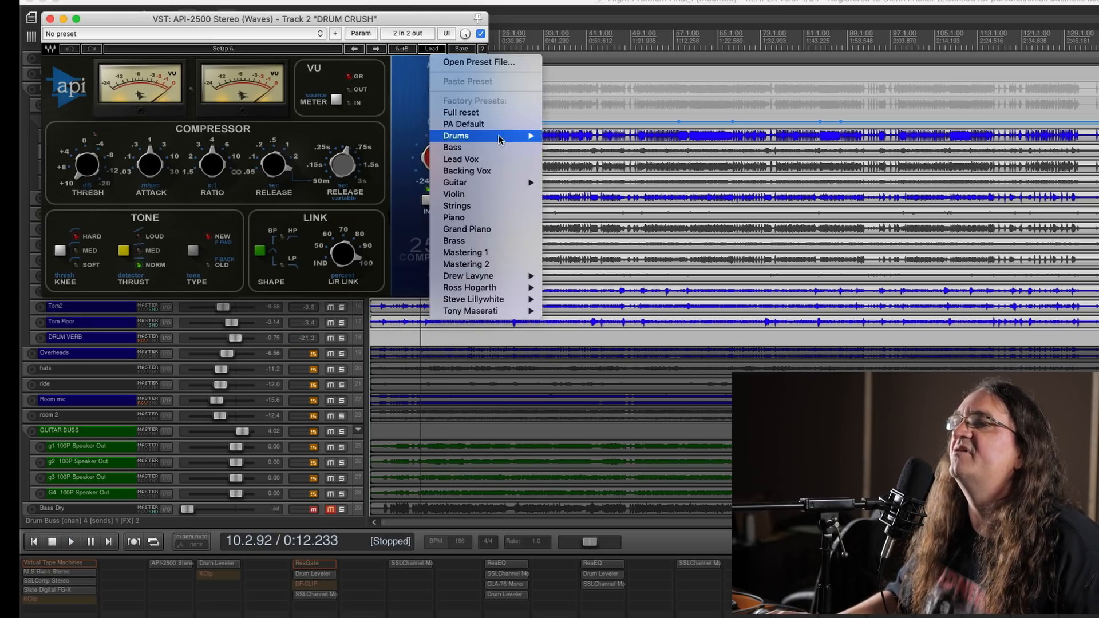
{"action": "mouse_move", "coordinate": [521, 137]}
{"action": "left_click", "coordinate": [651, 277]}
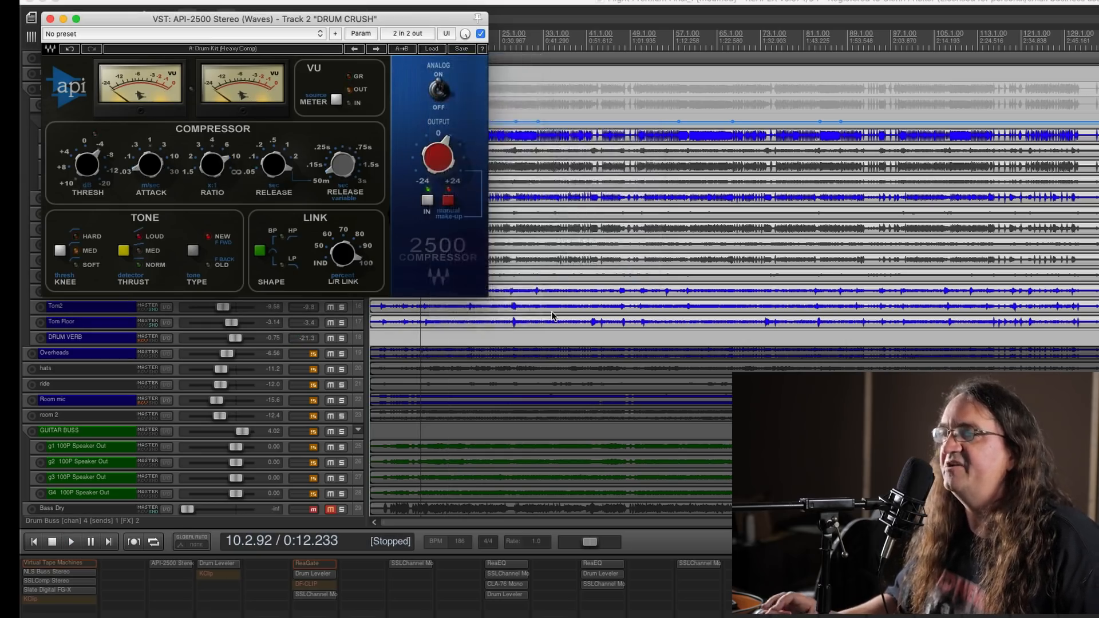
{"action": "key", "text": "space"}
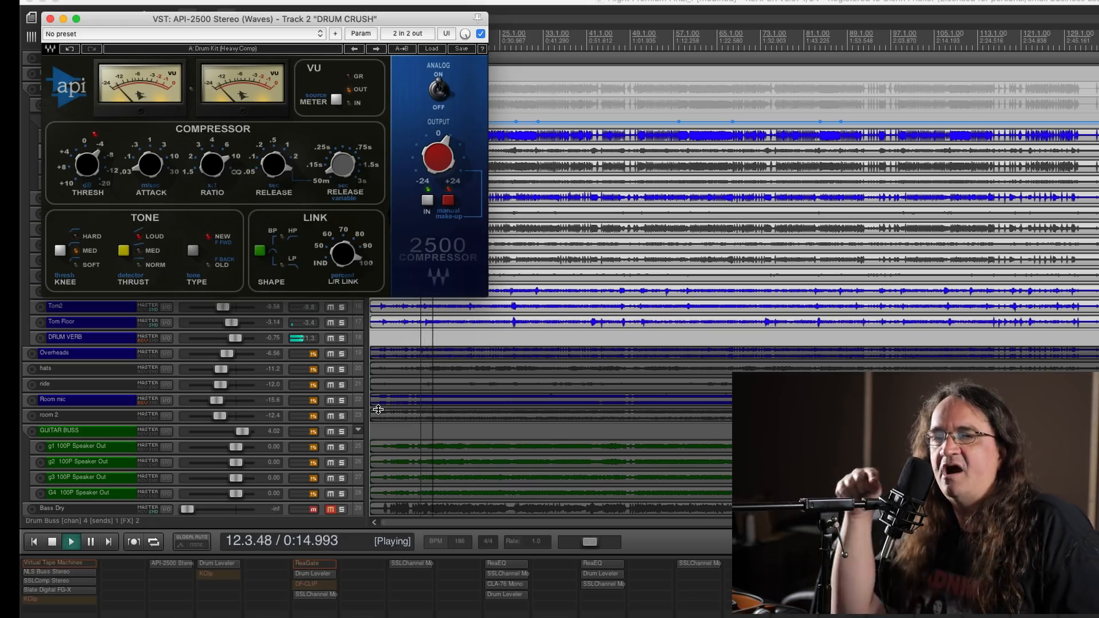
{"action": "key", "text": "space"}
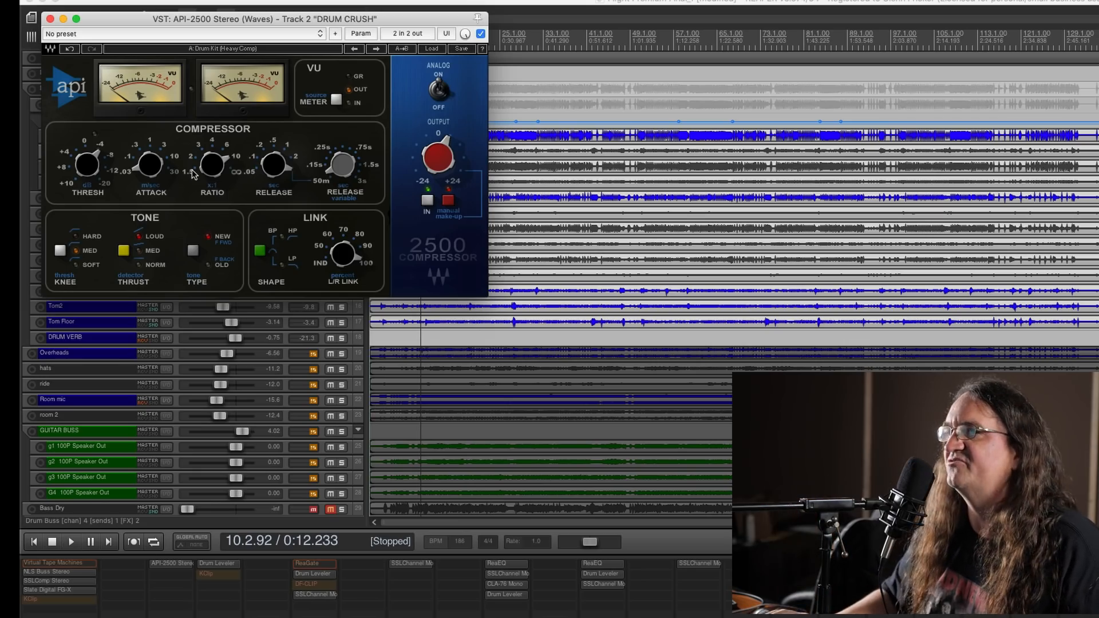
Move the API-2500 window clear of the track list, start playback, set DRUM CRUSH to -0.08 dB and solo the Drum Buss with it.
{"action": "left_click_drag", "start_coordinate": [255, 22], "coordinate": [645, 298]}
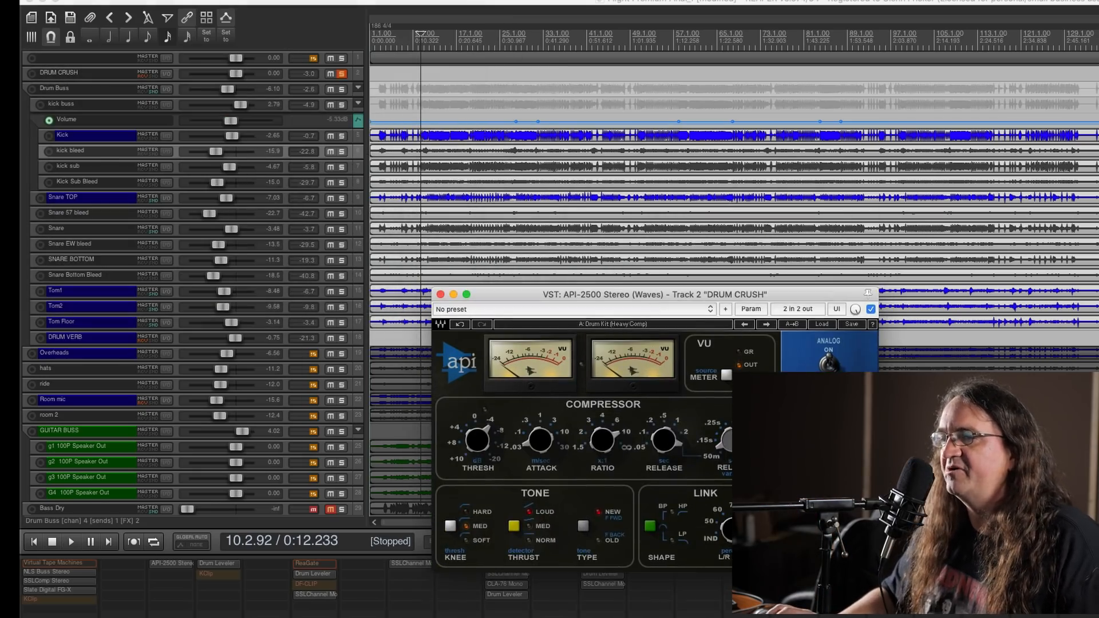
{"action": "key", "text": "space"}
{"action": "mouse_move", "coordinate": [158, 515]}
{"action": "left_mouse_down"}
{"action": "mouse_move", "coordinate": [160, 565]}
{"action": "mouse_move", "coordinate": [160, 515]}
{"action": "left_mouse_up"}
{"action": "left_click", "coordinate": [230, 485]}
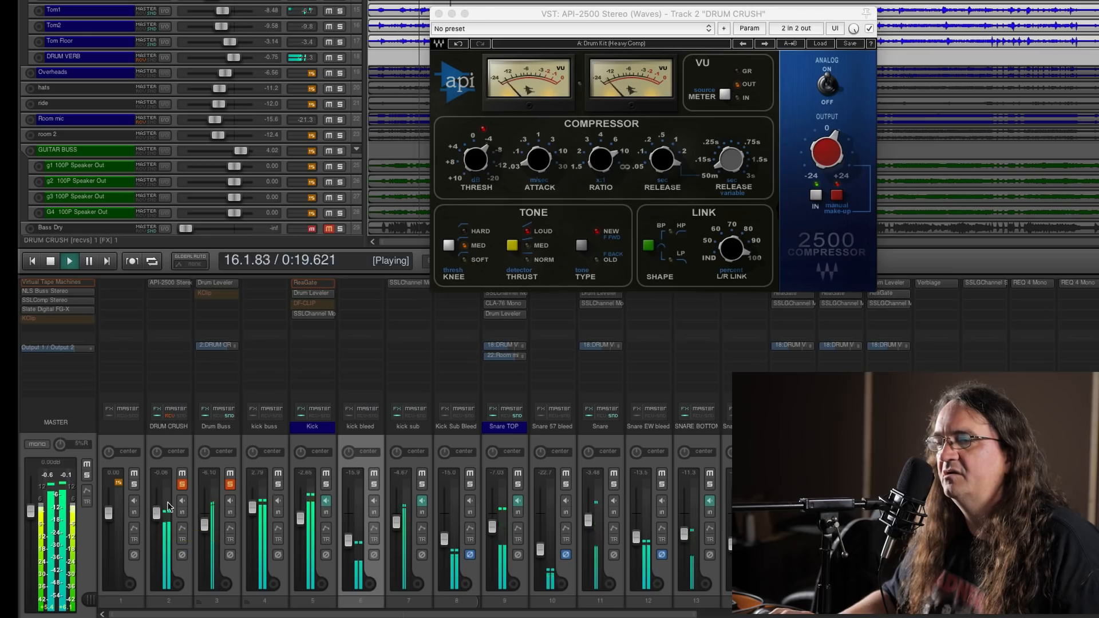
Blend DRUM CRUSH under the Drum Buss, trying -6.20 dB and then -3.09 dB, muting and unmuting it to compare.
{"action": "left_click", "coordinate": [182, 474]}
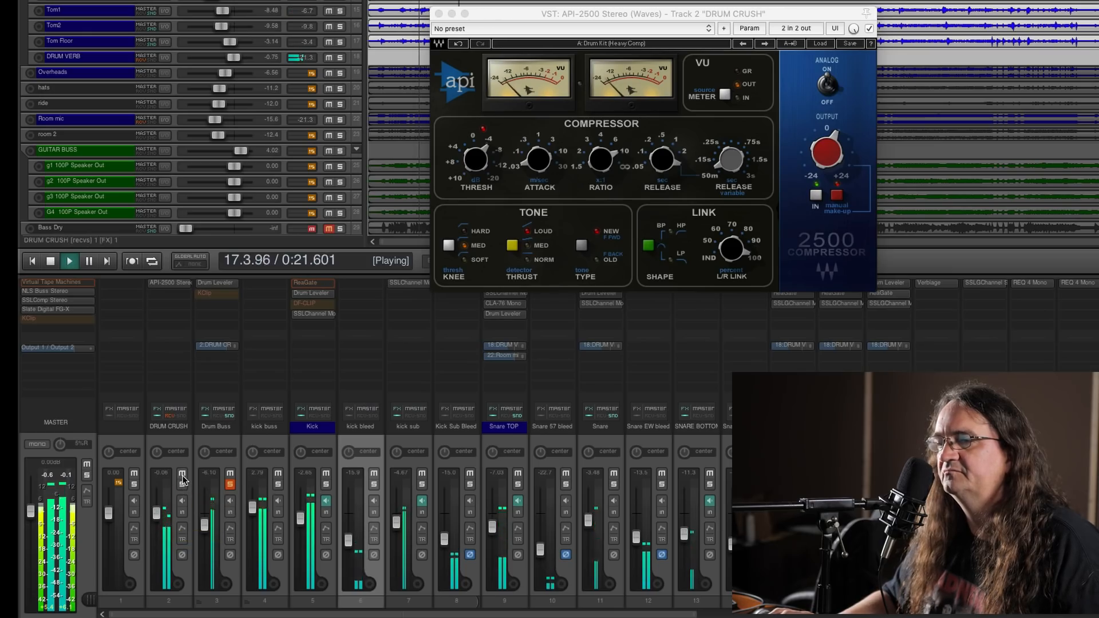
{"action": "left_click", "coordinate": [182, 475]}
{"action": "scroll", "coordinate": [182, 480], "scroll_direction": "down", "scroll_amount": 6}
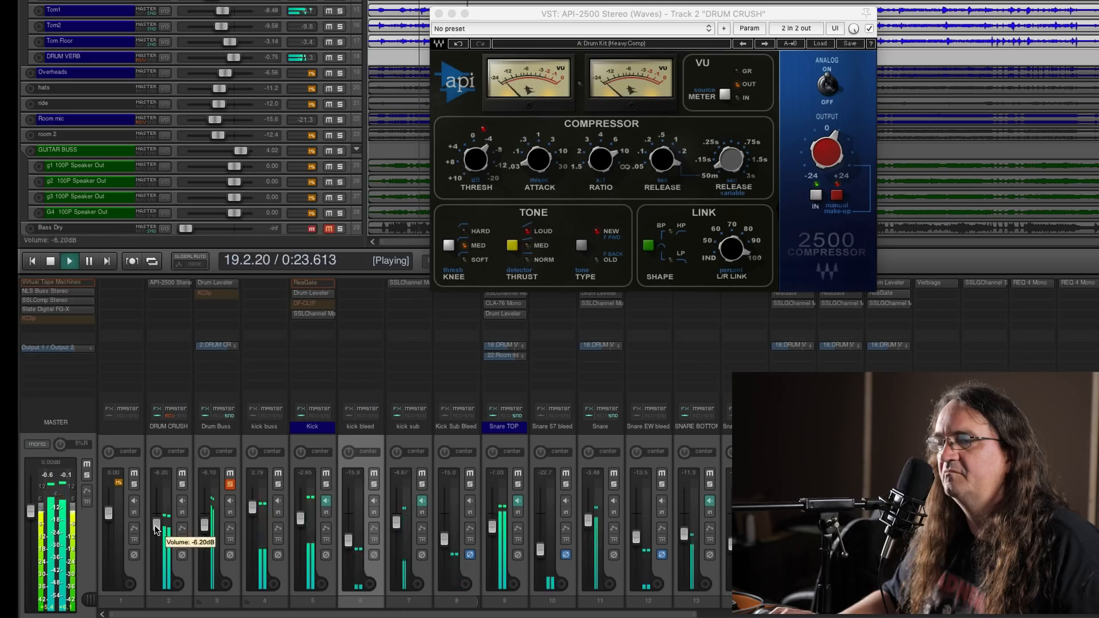
{"action": "left_click", "coordinate": [181, 475]}
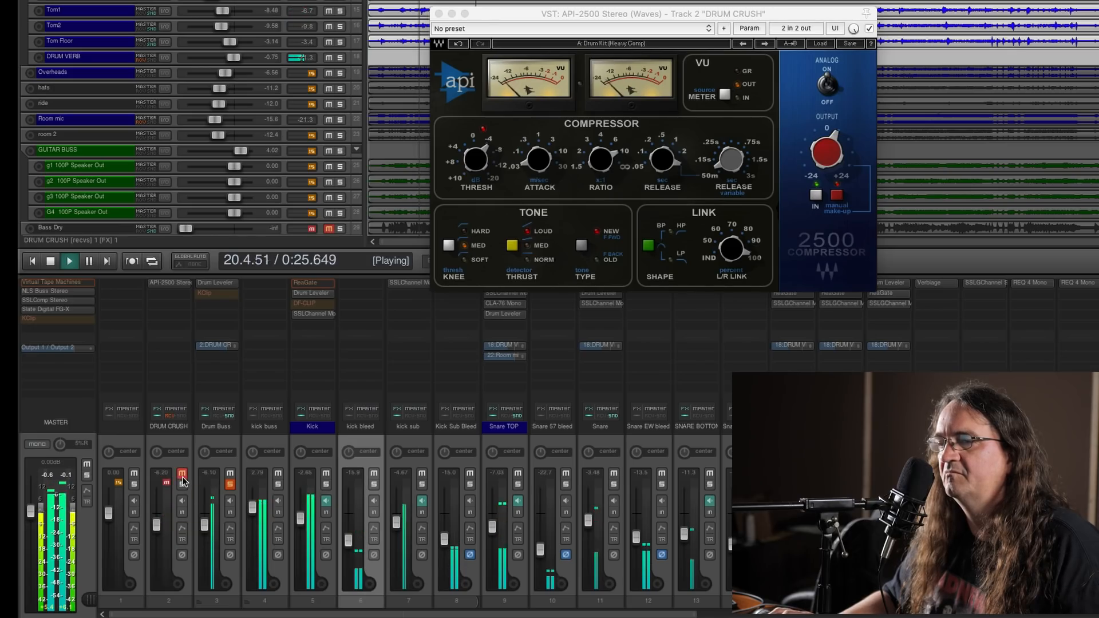
{"action": "left_click", "coordinate": [182, 475]}
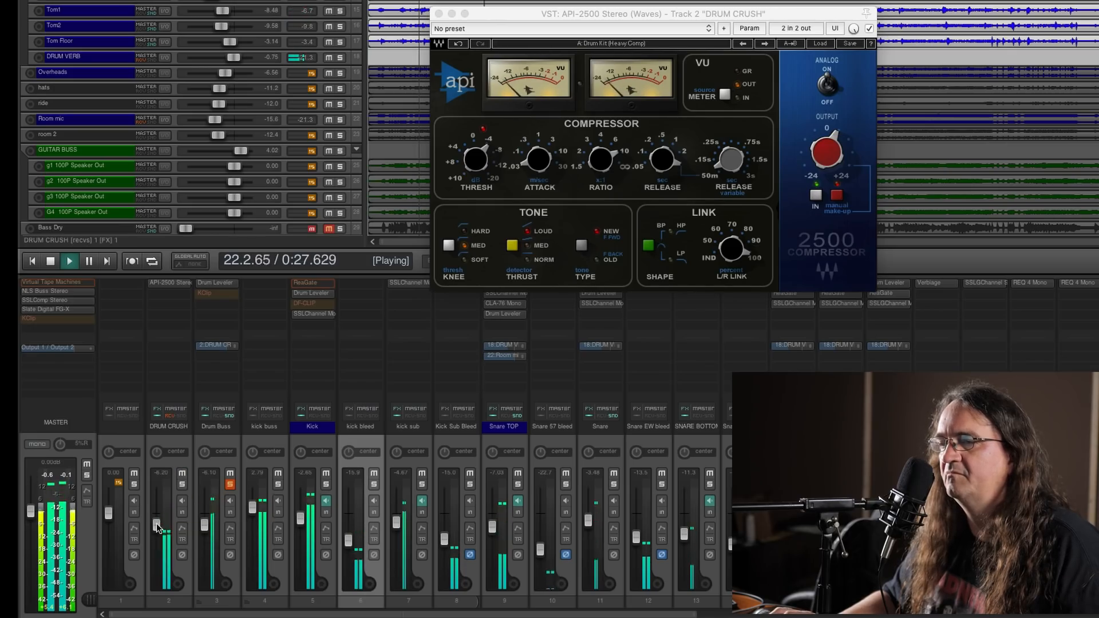
{"action": "scroll", "coordinate": [156, 524], "scroll_direction": "up", "scroll_amount": 3}
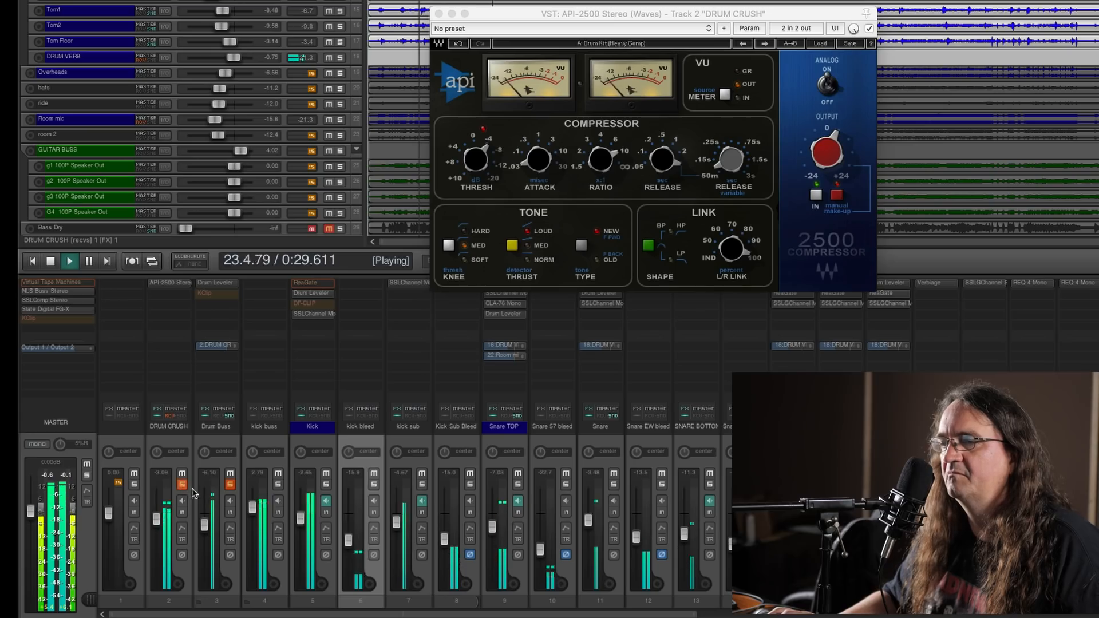
Take the Drum Buss out of solo and adjust the API-2500 threshold while DRUM CRUSH plays alone.
{"action": "left_click", "coordinate": [229, 485]}
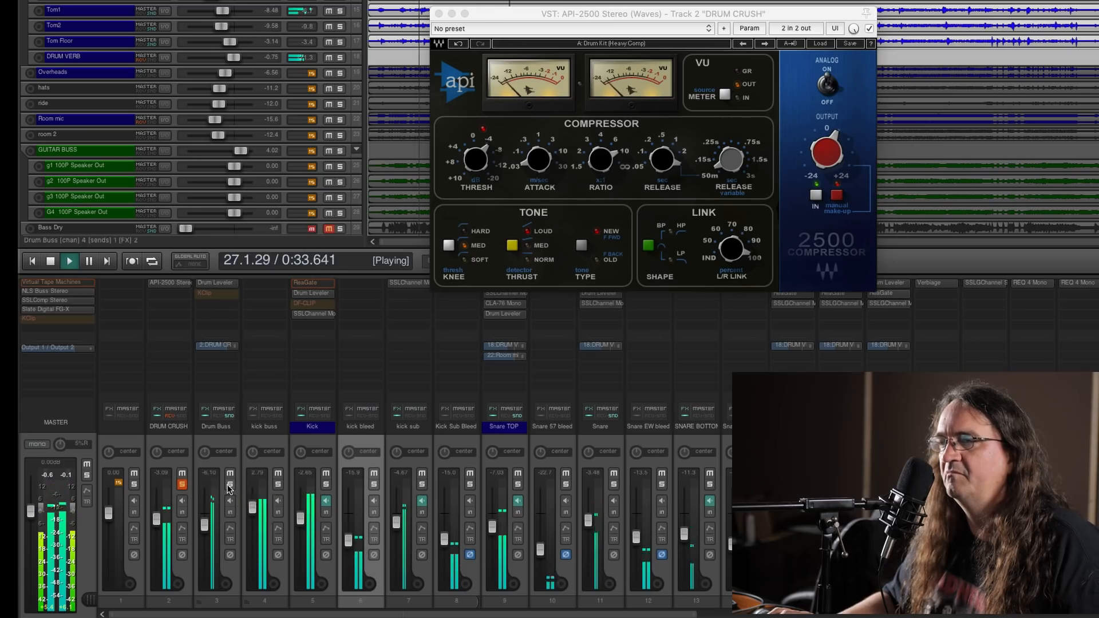
{"action": "left_click", "coordinate": [451, 165]}
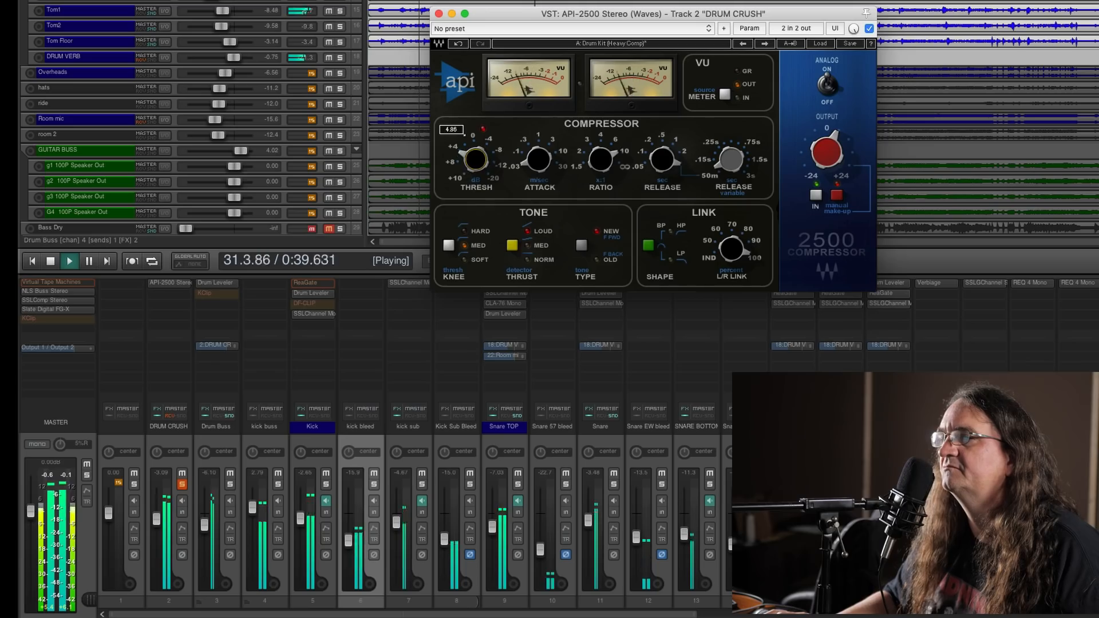
{"action": "left_click_drag", "start_coordinate": [475, 159], "coordinate": [476, 141]}
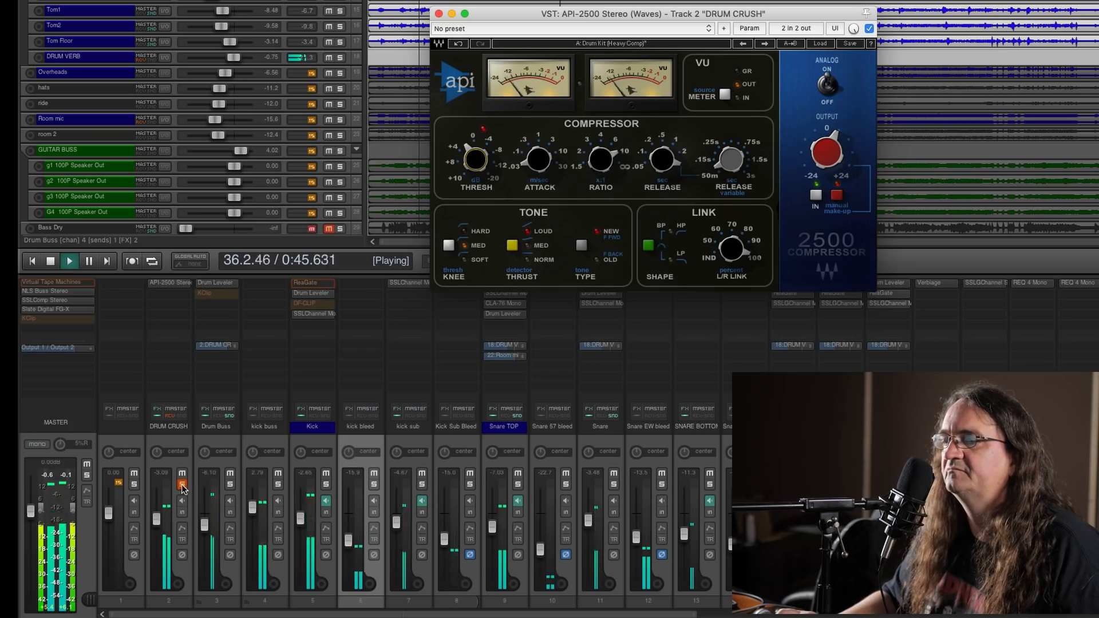
Solo the Drum Buss together with DRUM CRUSH again, set DRUM CRUSH to -5.53 dB and stop playback.
{"action": "left_click", "coordinate": [230, 485]}
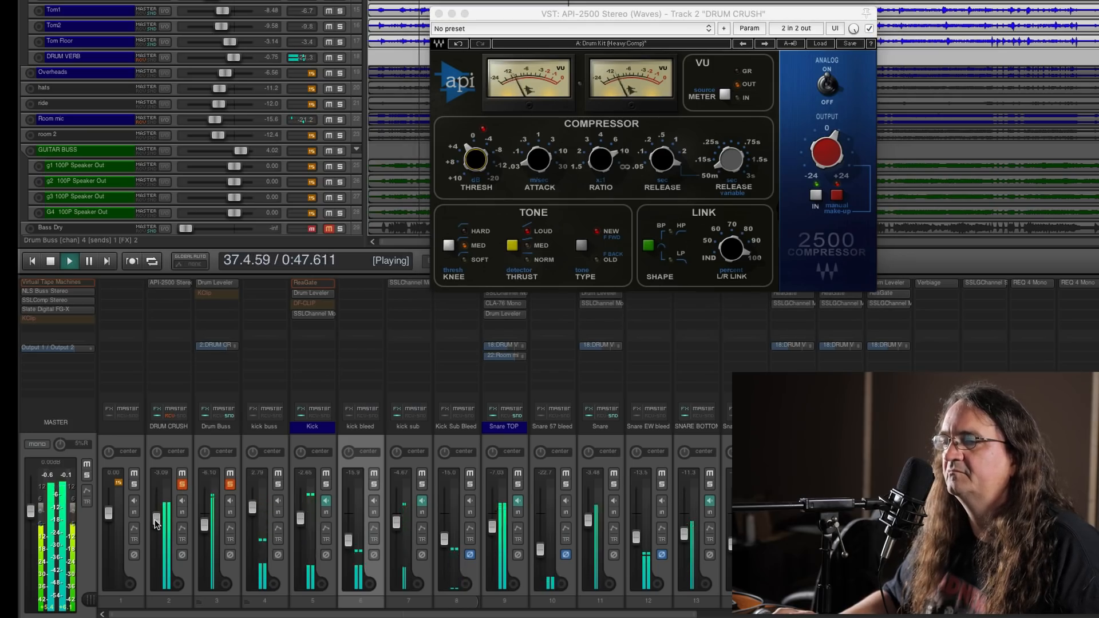
{"action": "mouse_move", "coordinate": [156, 519]}
{"action": "left_mouse_down"}
{"action": "mouse_move", "coordinate": [152, 568]}
{"action": "mouse_move", "coordinate": [157, 525]}
{"action": "left_mouse_up"}
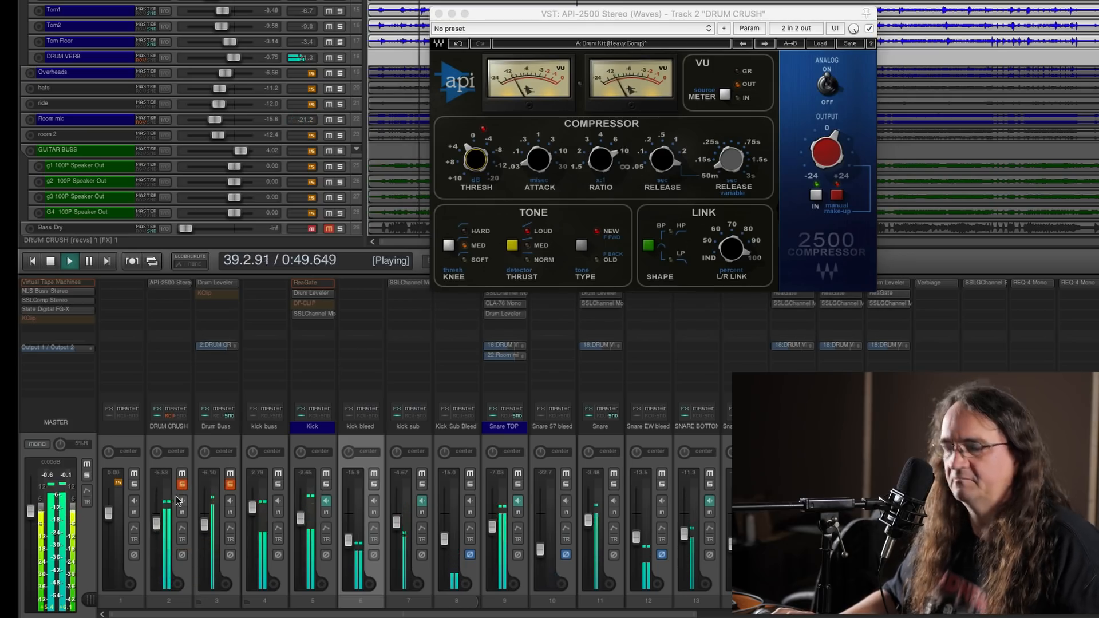
{"action": "key", "text": "space"}
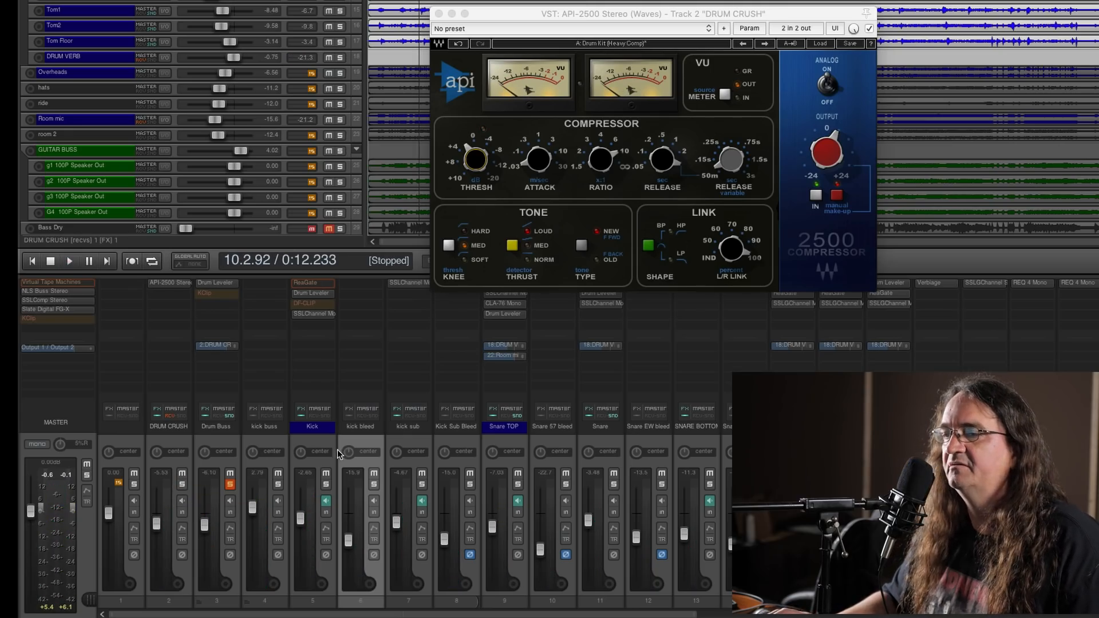
Clear the drum solos and play the full mix from measure 10, restarting playback once.
{"action": "left_click", "coordinate": [234, 485]}
{"action": "key", "text": "space"}
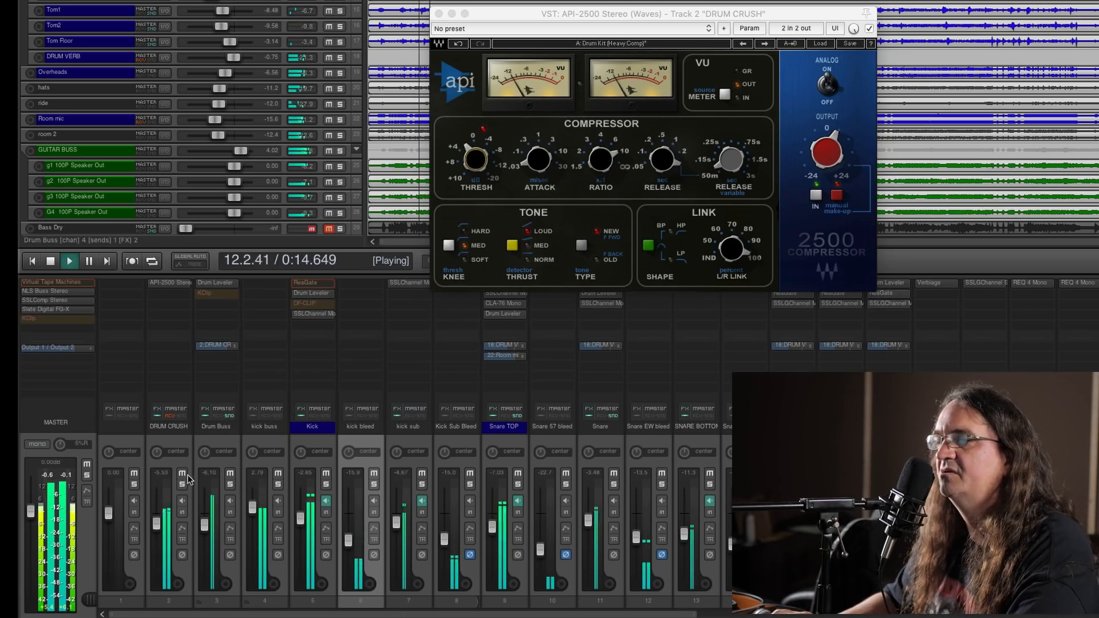
{"action": "key", "text": "space"}
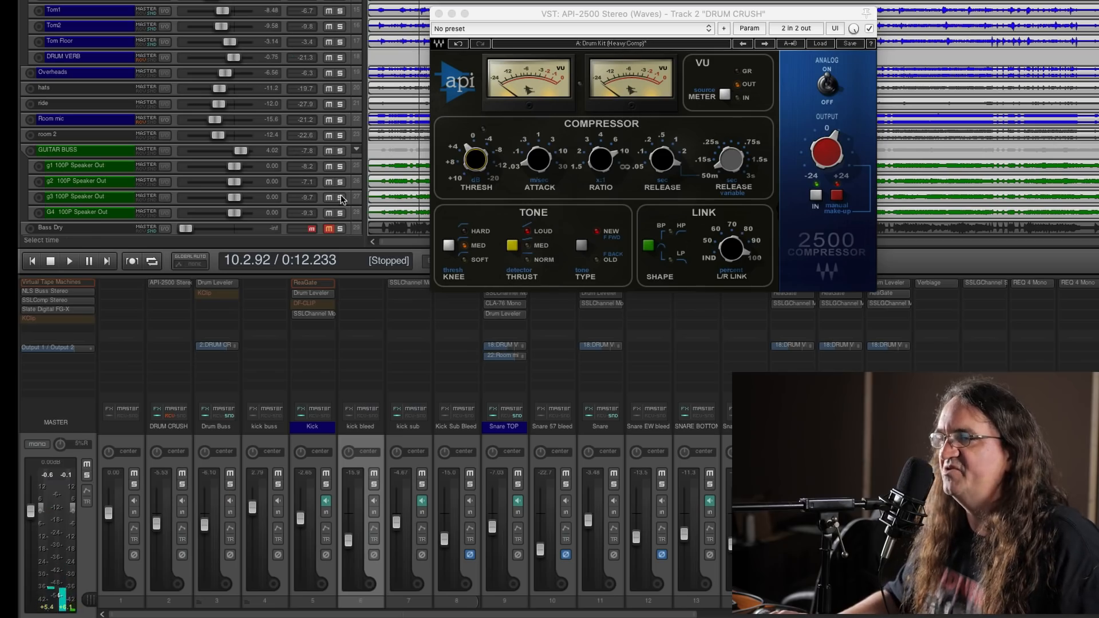
{"action": "key", "text": "space"}
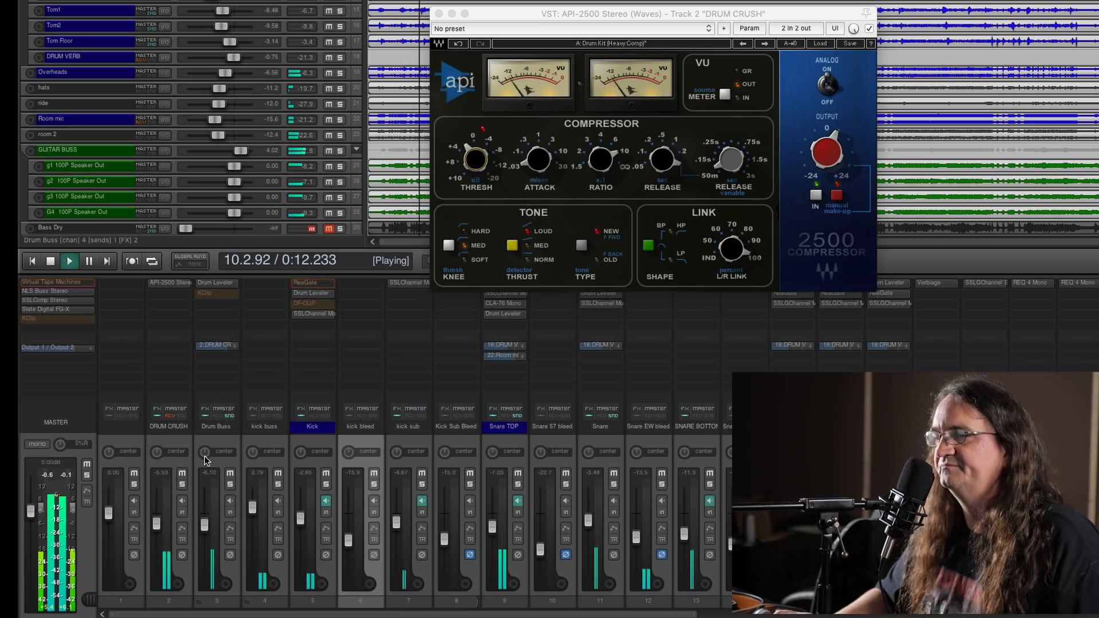
Mute and unmute DRUM CRUSH twice in the full mix to compare, and set its level to -6.25 dB.
{"action": "left_click", "coordinate": [184, 478]}
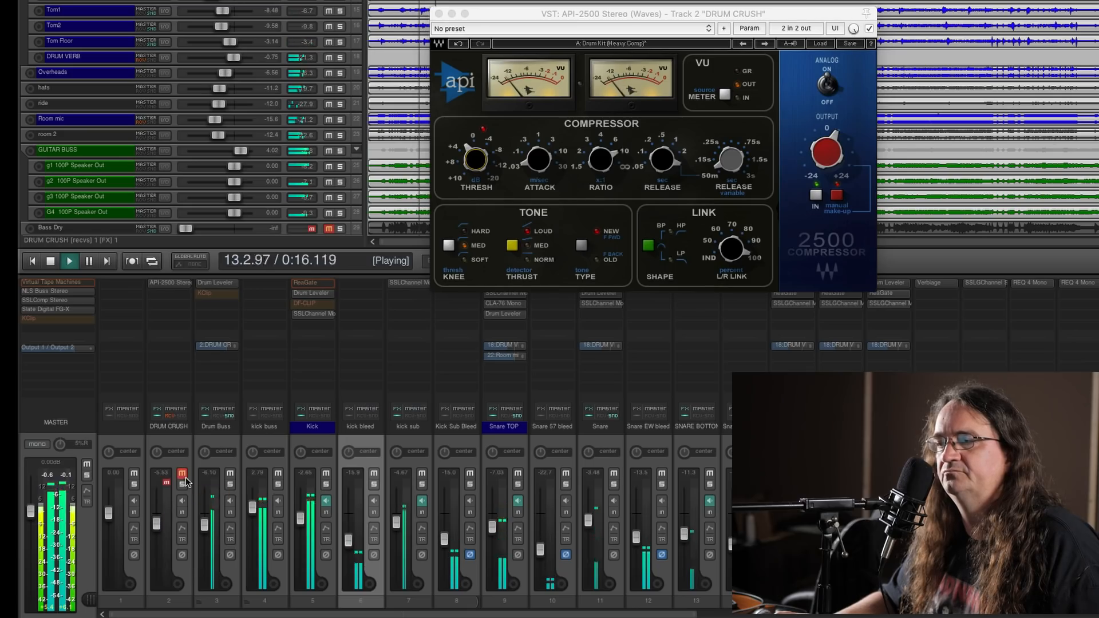
{"action": "left_click", "coordinate": [183, 477]}
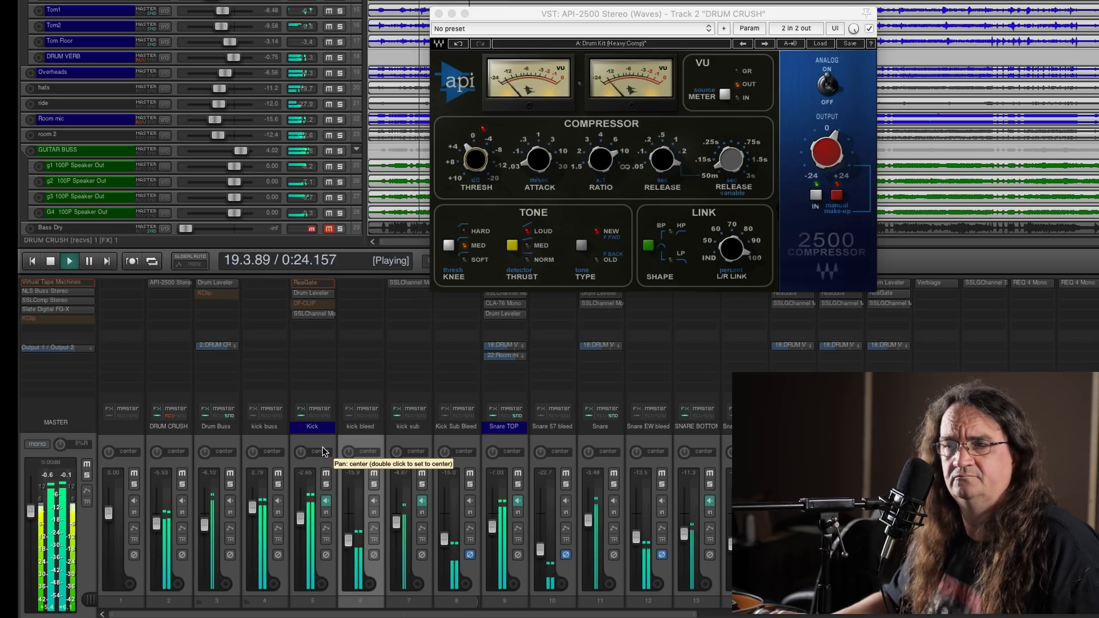
{"action": "left_click", "coordinate": [182, 474]}
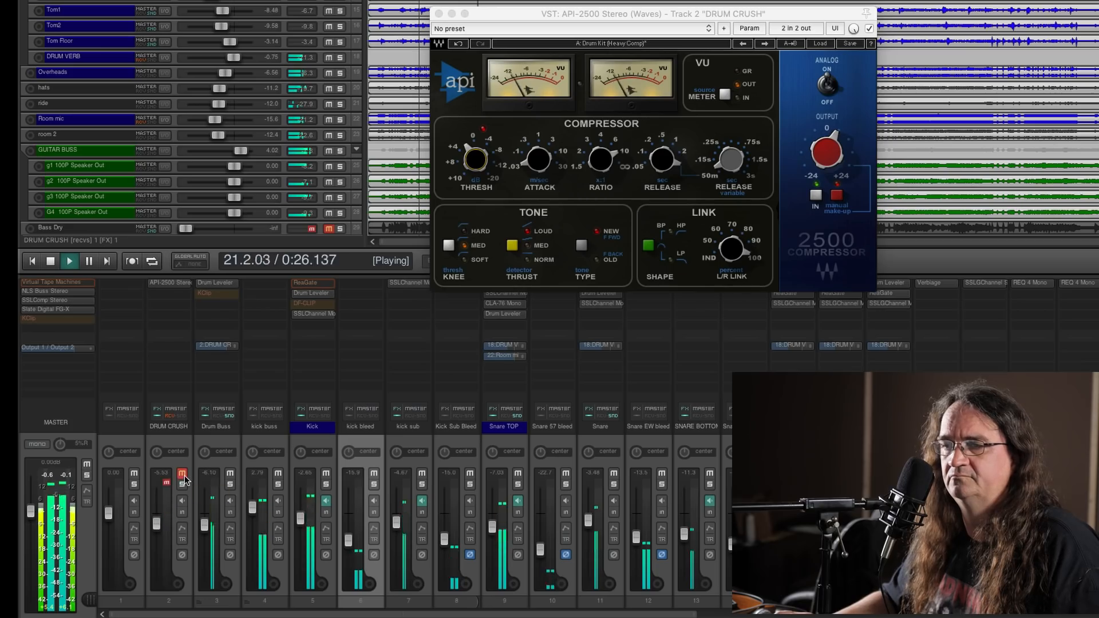
{"action": "left_click", "coordinate": [183, 476]}
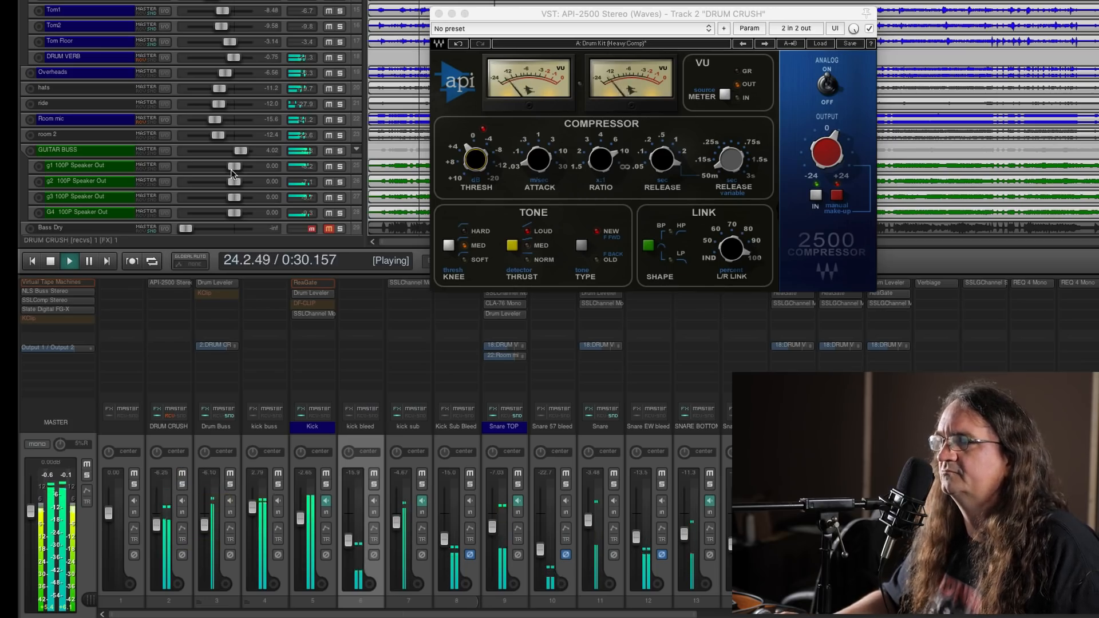
Close the API-2500 window, lower the DRUM CRUSH fader slightly and stop playback.
{"action": "left_click", "coordinate": [440, 14]}
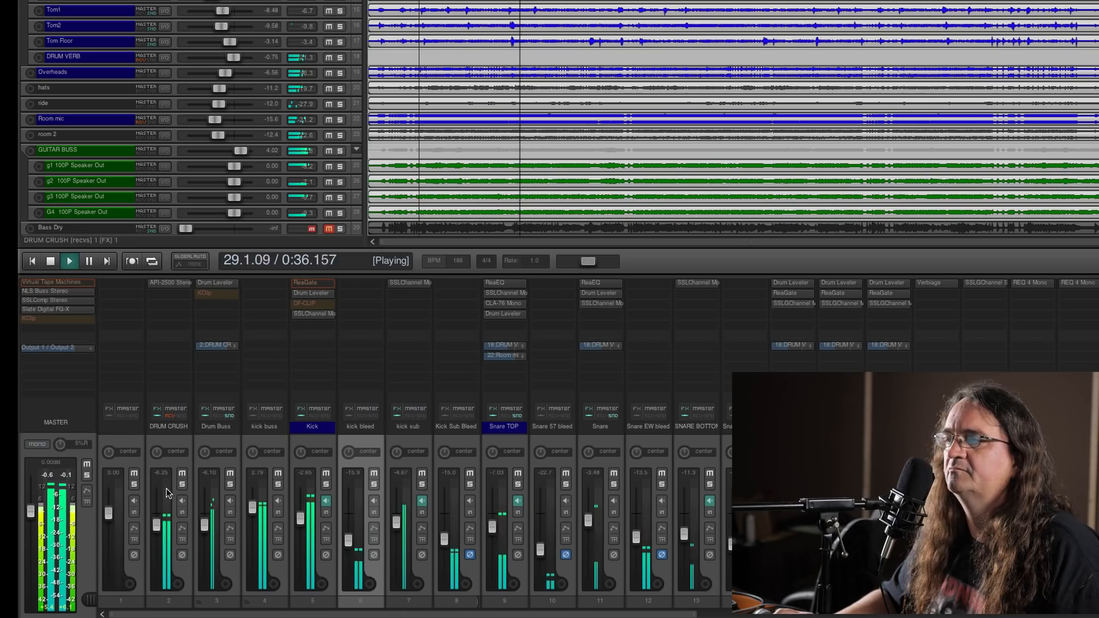
{"action": "left_click_drag", "start_coordinate": [156, 524], "coordinate": [156, 527]}
{"action": "key", "text": "space"}
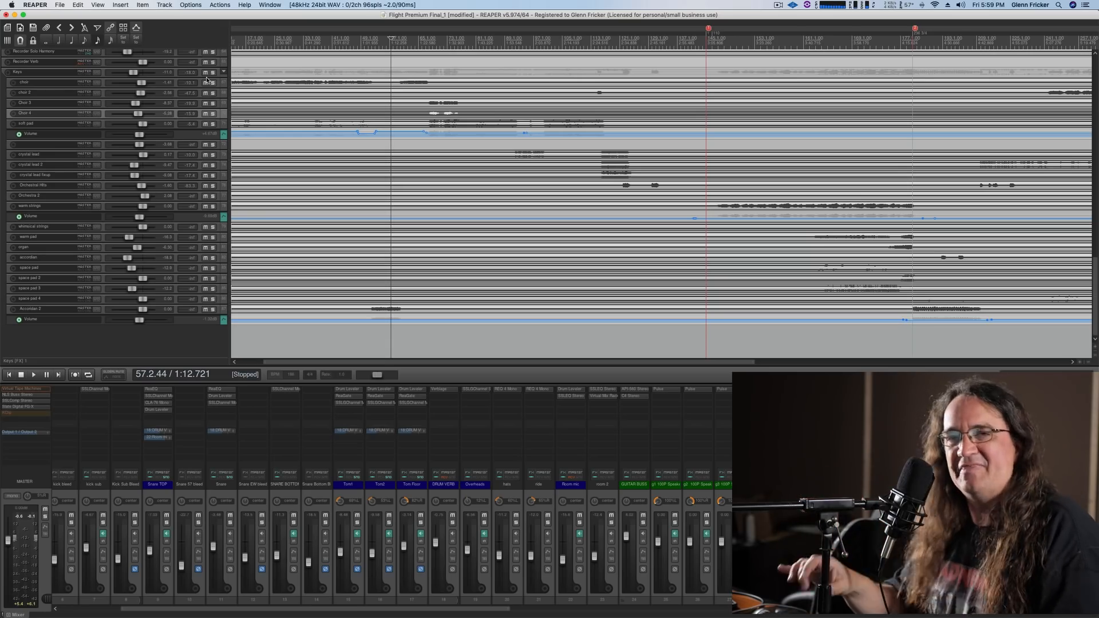
Play the mix from measure 57, mute and unmute the Keys folder track, and solo it.
{"action": "key", "text": "space"}
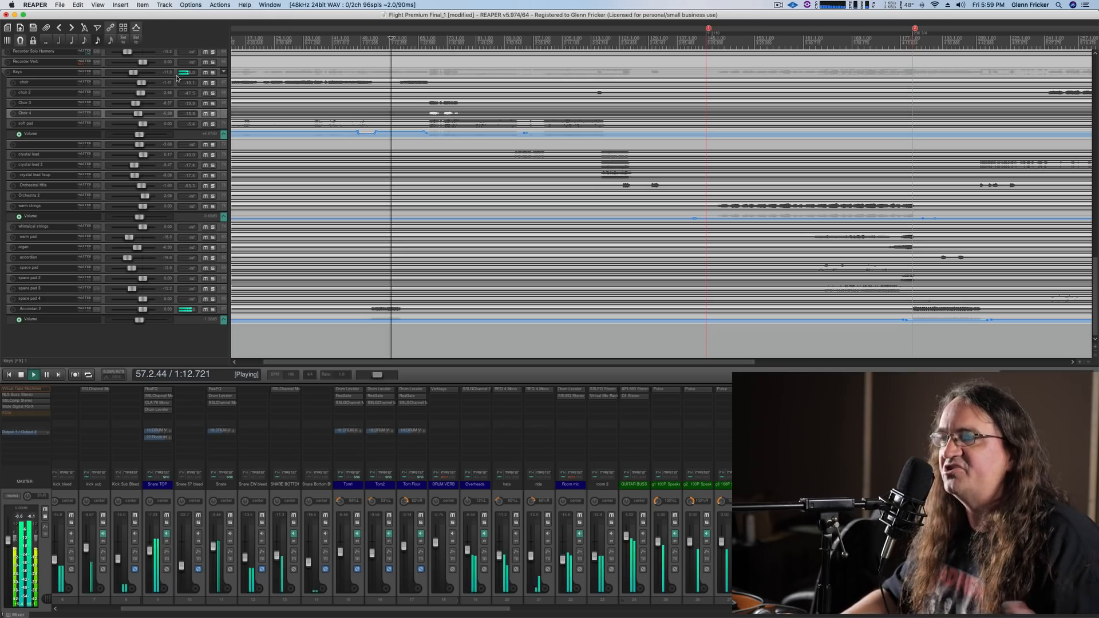
{"action": "left_click", "coordinate": [205, 72]}
{"action": "left_click", "coordinate": [205, 73]}
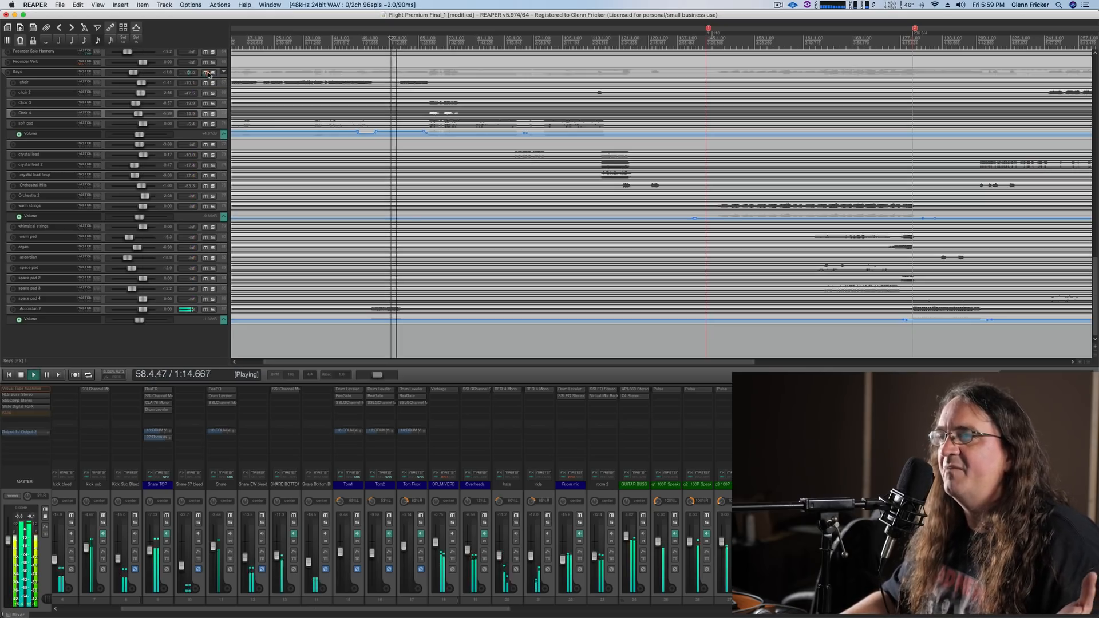
{"action": "left_click", "coordinate": [213, 73]}
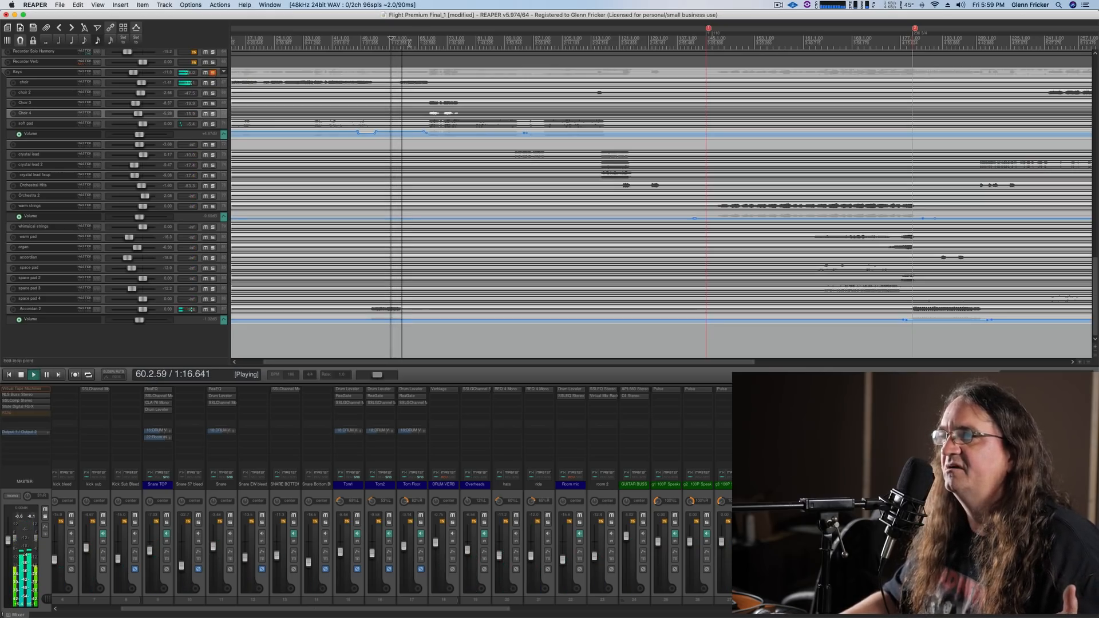
Move playback to about measure 72, clear the Keys solo, and mute and unmute the folder repeatedly to compare.
{"action": "left_click", "coordinate": [438, 44]}
{"action": "left_click", "coordinate": [445, 45]}
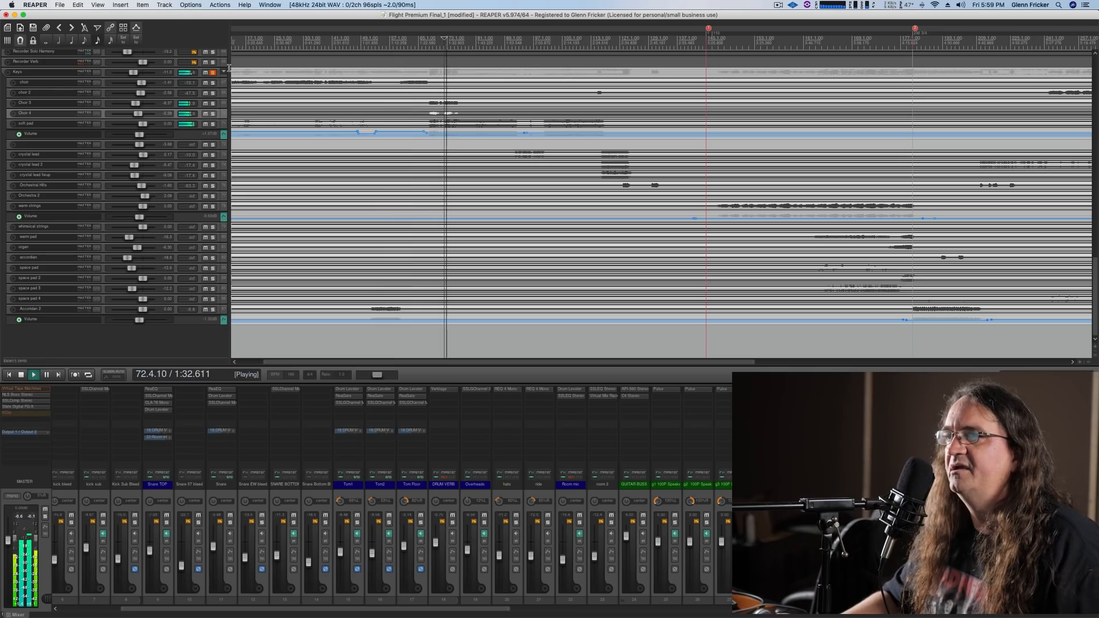
{"action": "left_click", "coordinate": [206, 74]}
{"action": "left_click", "coordinate": [213, 74]}
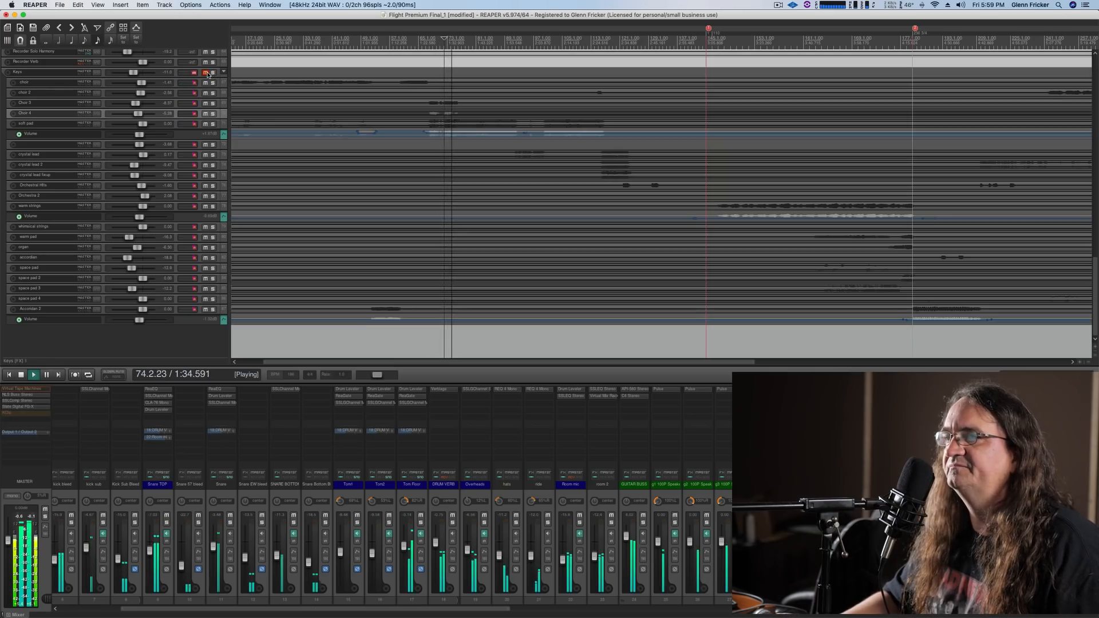
{"action": "left_click", "coordinate": [207, 73]}
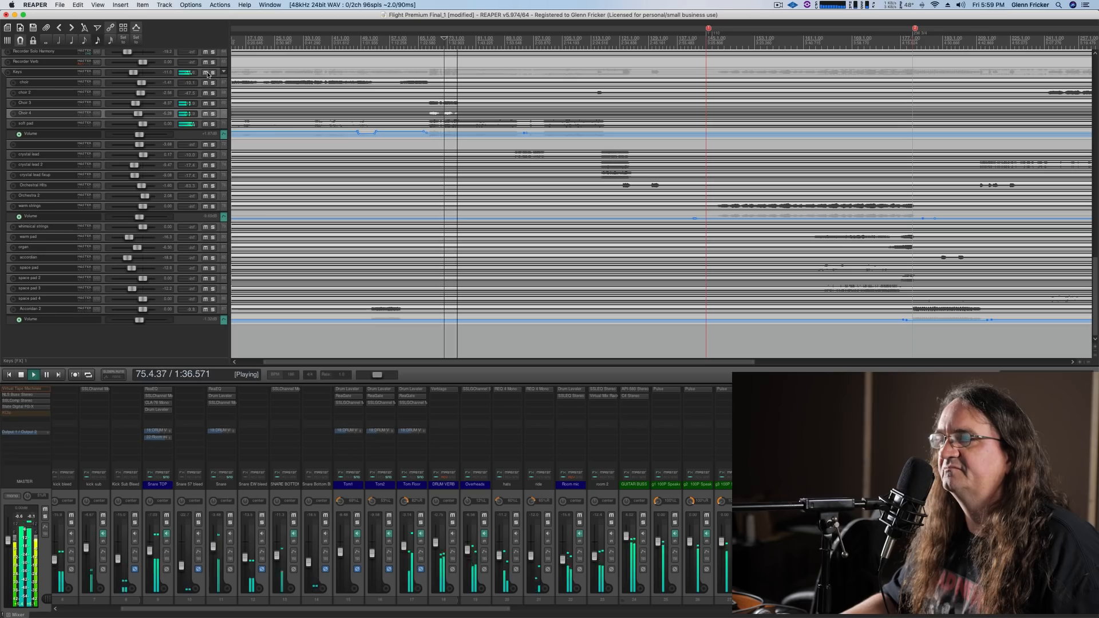
{"action": "left_click", "coordinate": [207, 73]}
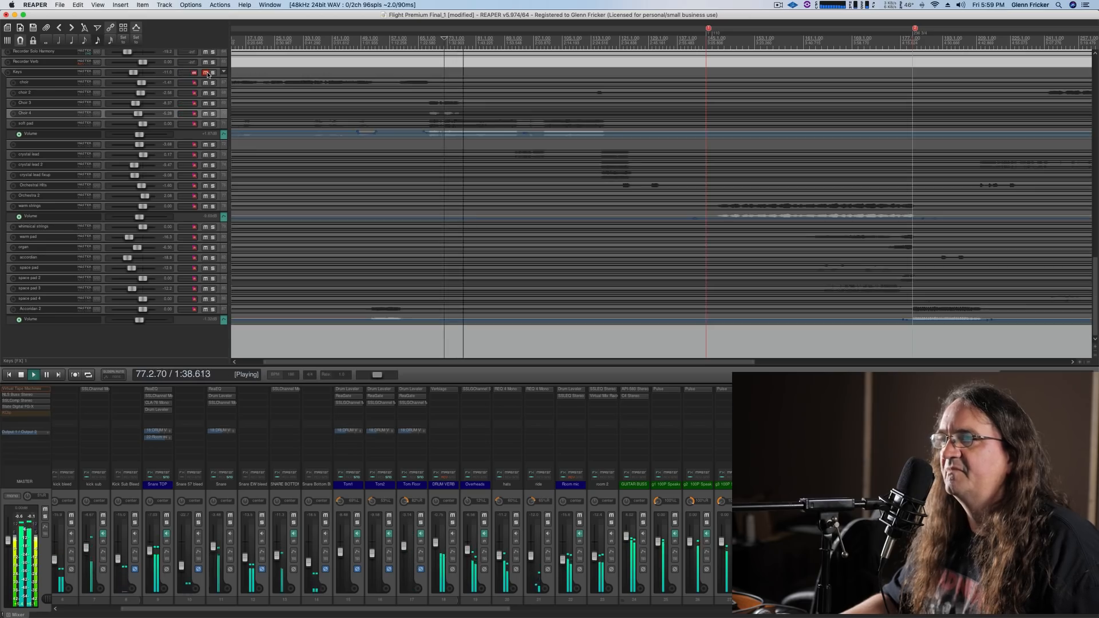
{"action": "left_click", "coordinate": [207, 73]}
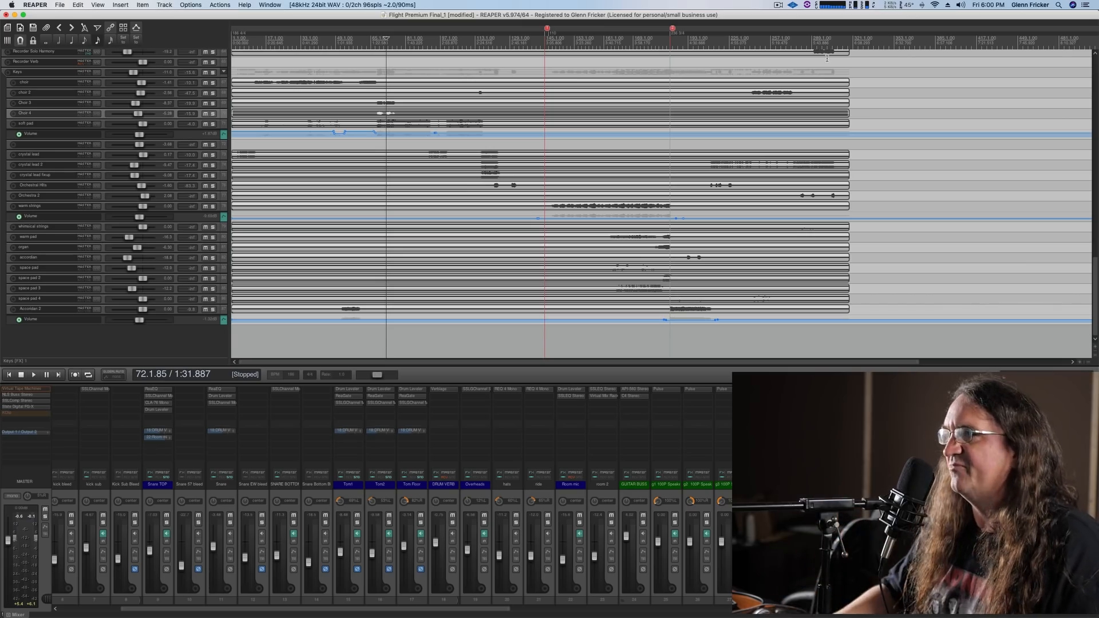
Play from about measure 169, audition the Keys folder muted, unmuted and soloed, clear its solo and mute, and stop playback.
{"action": "key", "text": "space"}
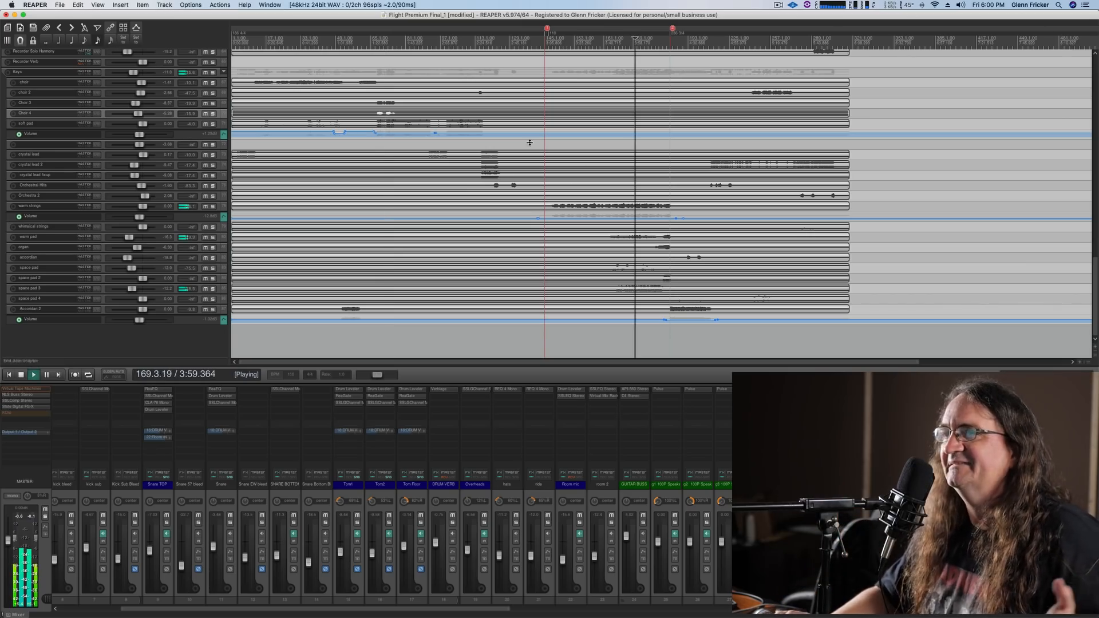
{"action": "left_click", "coordinate": [205, 73]}
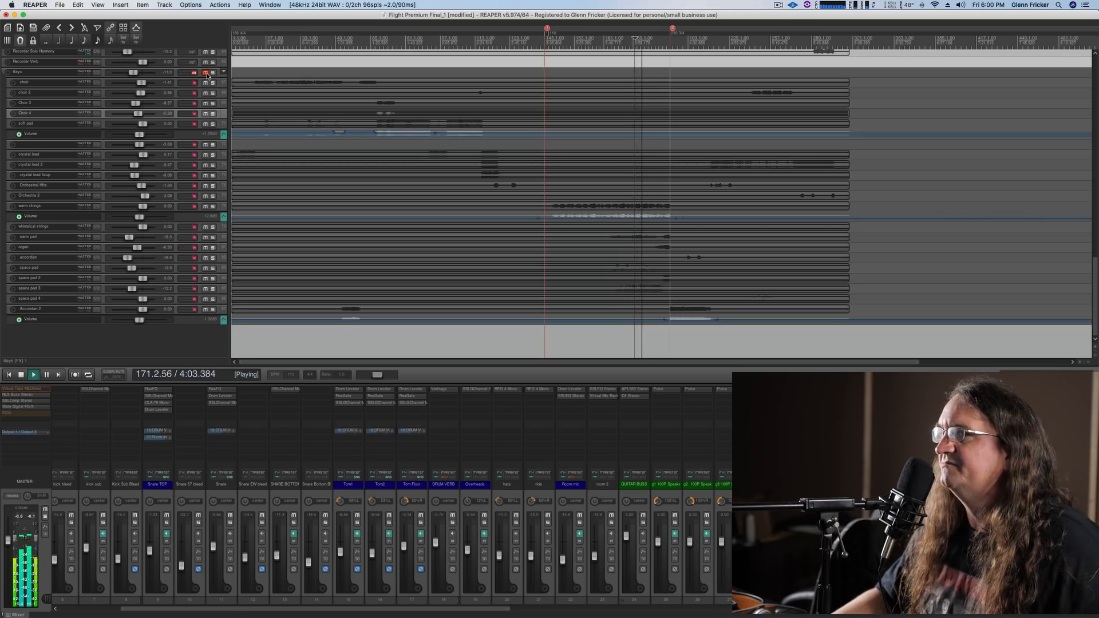
{"action": "left_click", "coordinate": [205, 73]}
{"action": "left_click", "coordinate": [212, 73]}
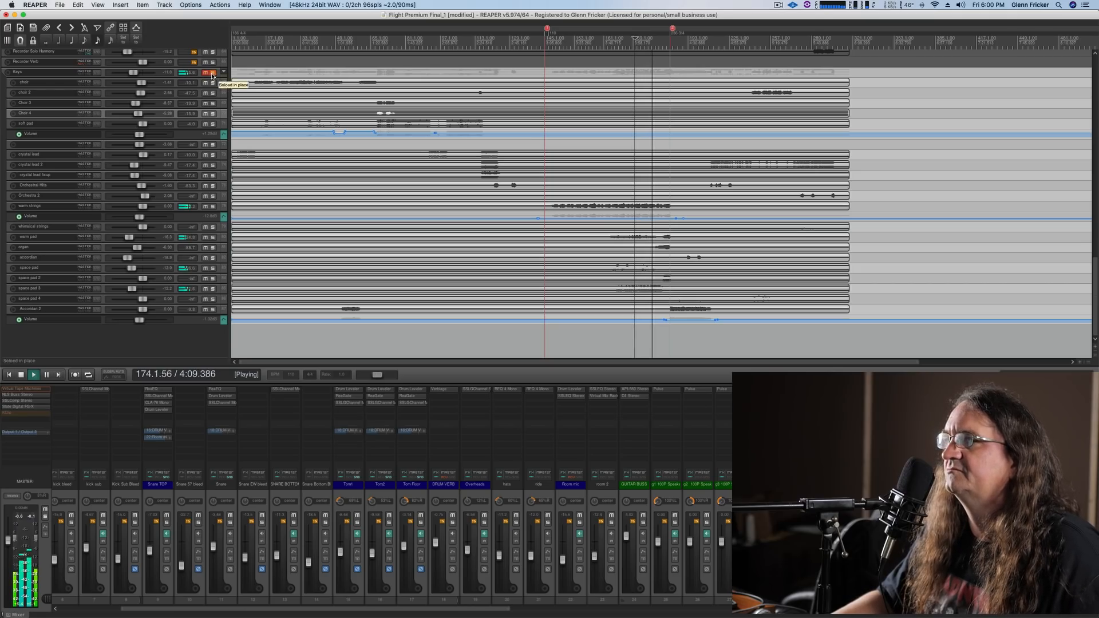
{"action": "left_click", "coordinate": [212, 74]}
{"action": "left_click", "coordinate": [206, 73]}
{"action": "key", "text": "space"}
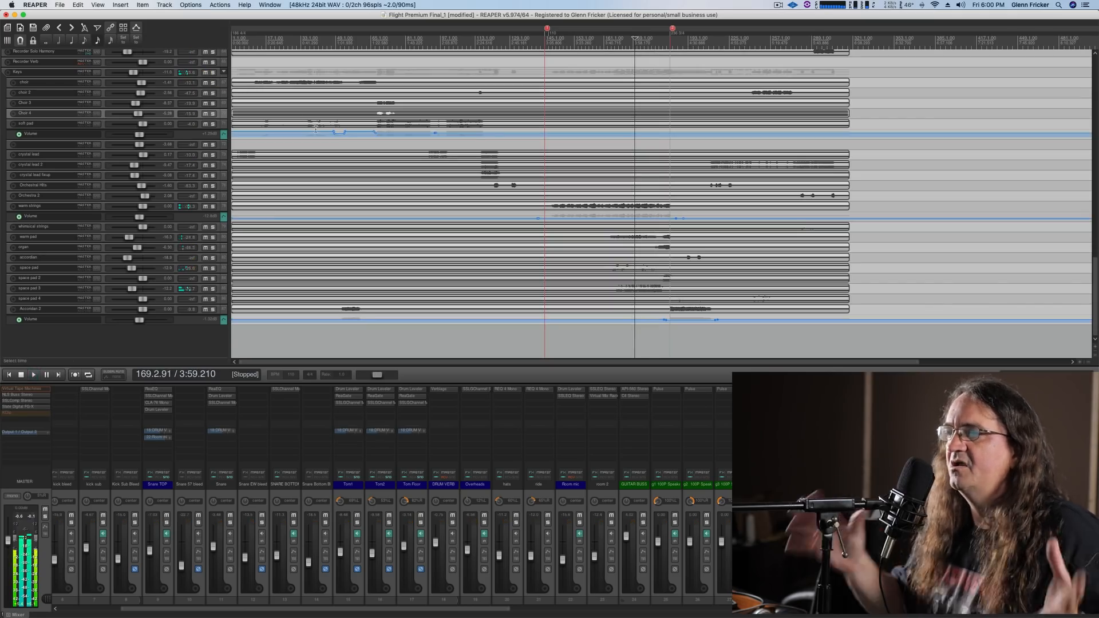